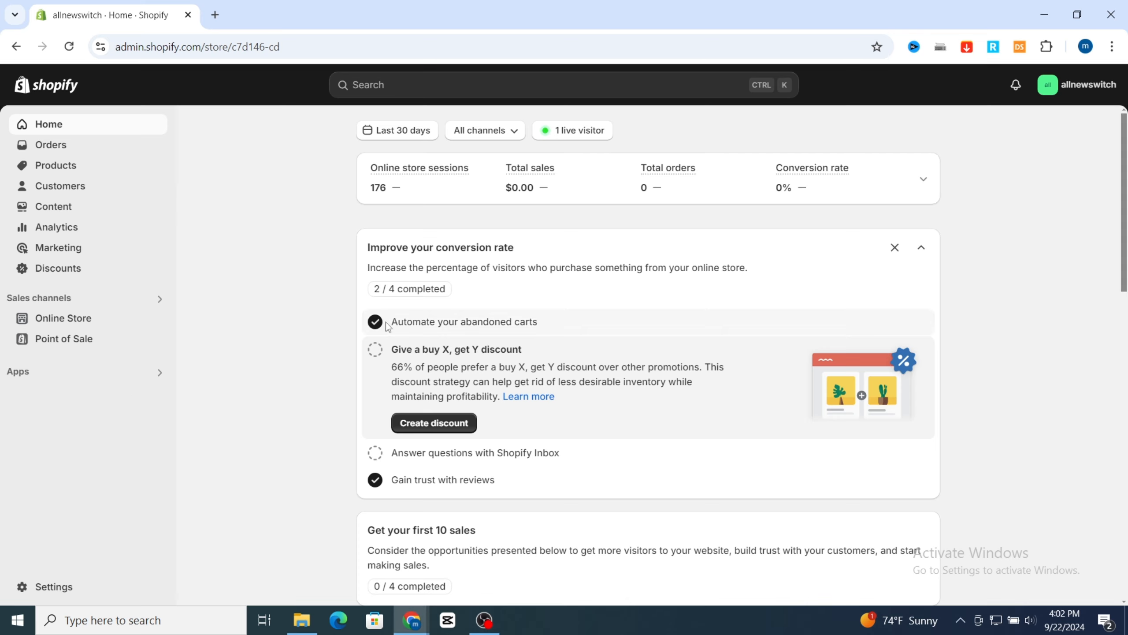
Step: Review the store's checkout settings, from configurations and customer contact method through customer information and marketing options to checkout rules
left_click(71, 168)
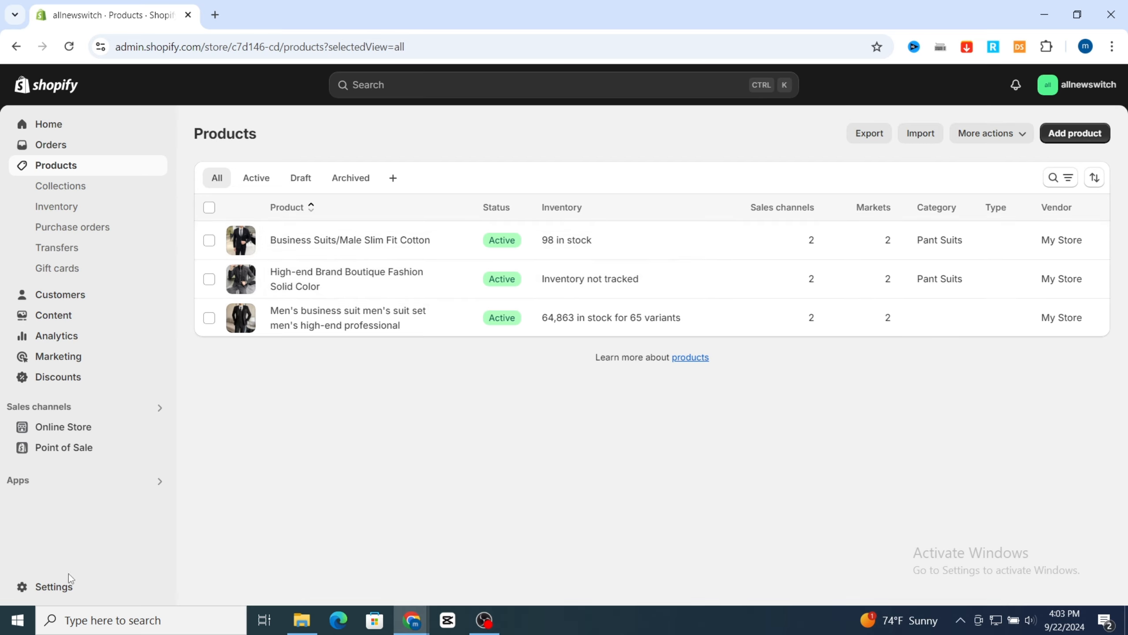
left_click(65, 585)
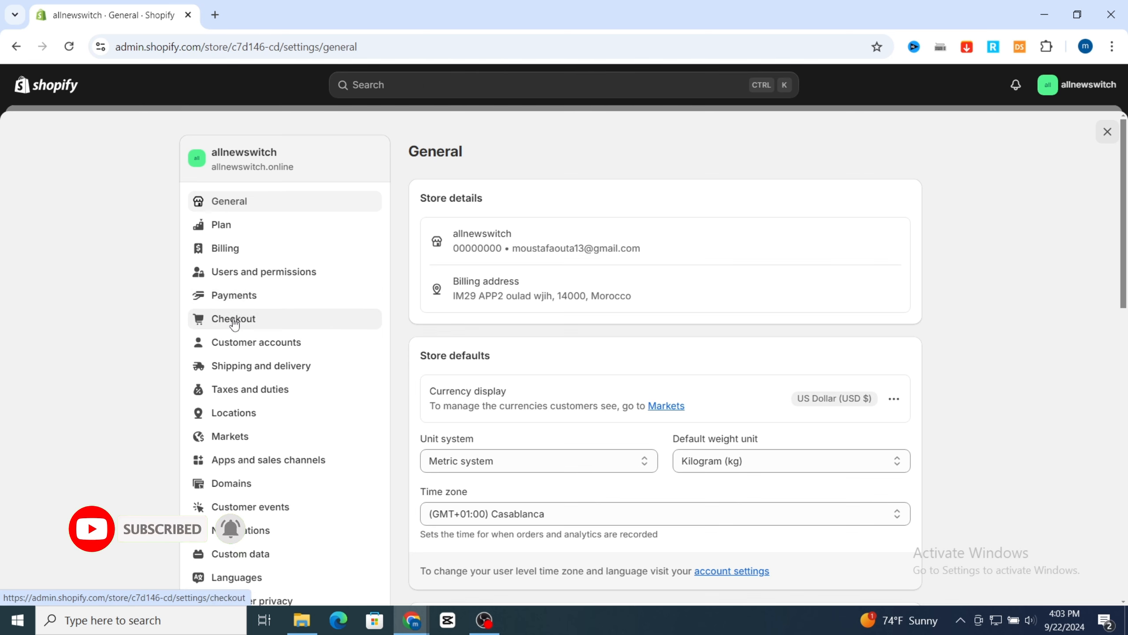
left_click(234, 324)
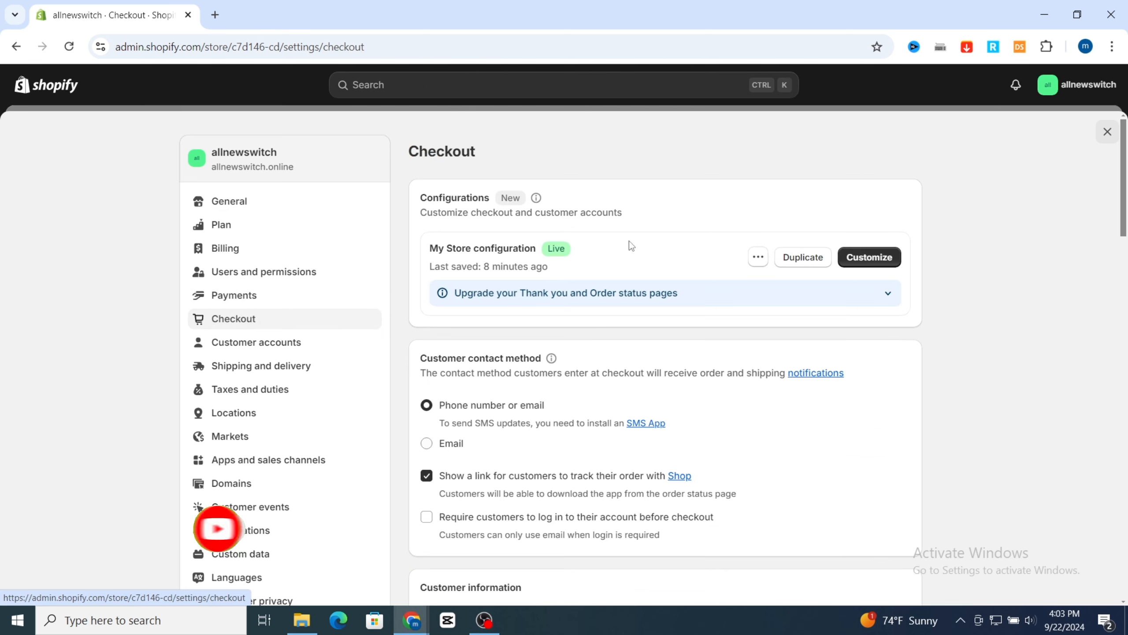
scroll(631, 266, "down", 5)
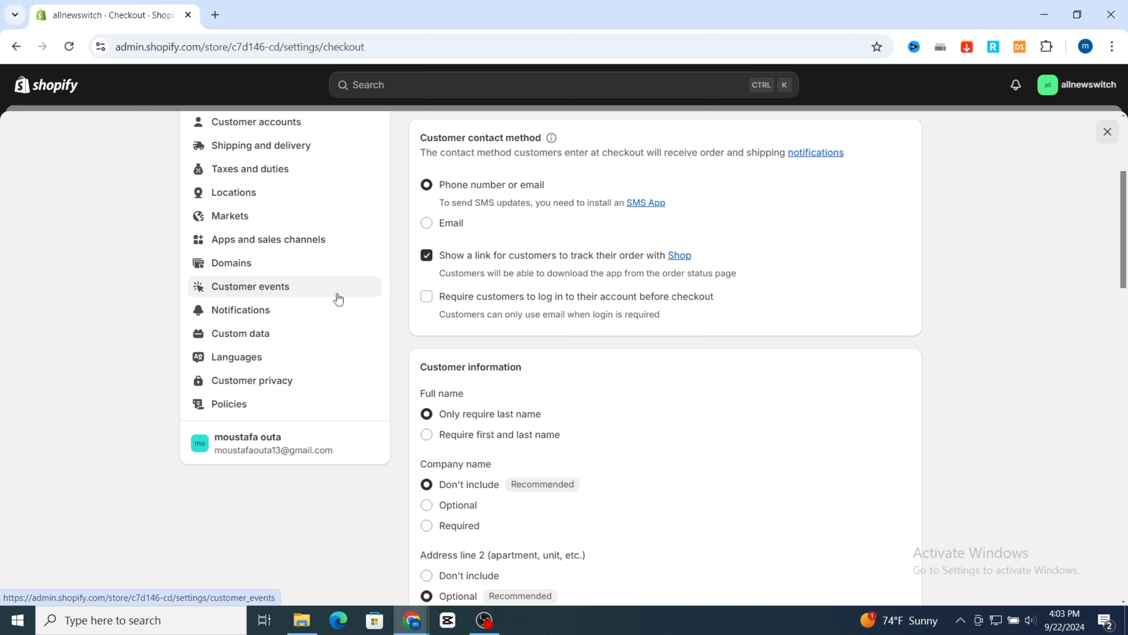
scroll(400, 307, "down", 2)
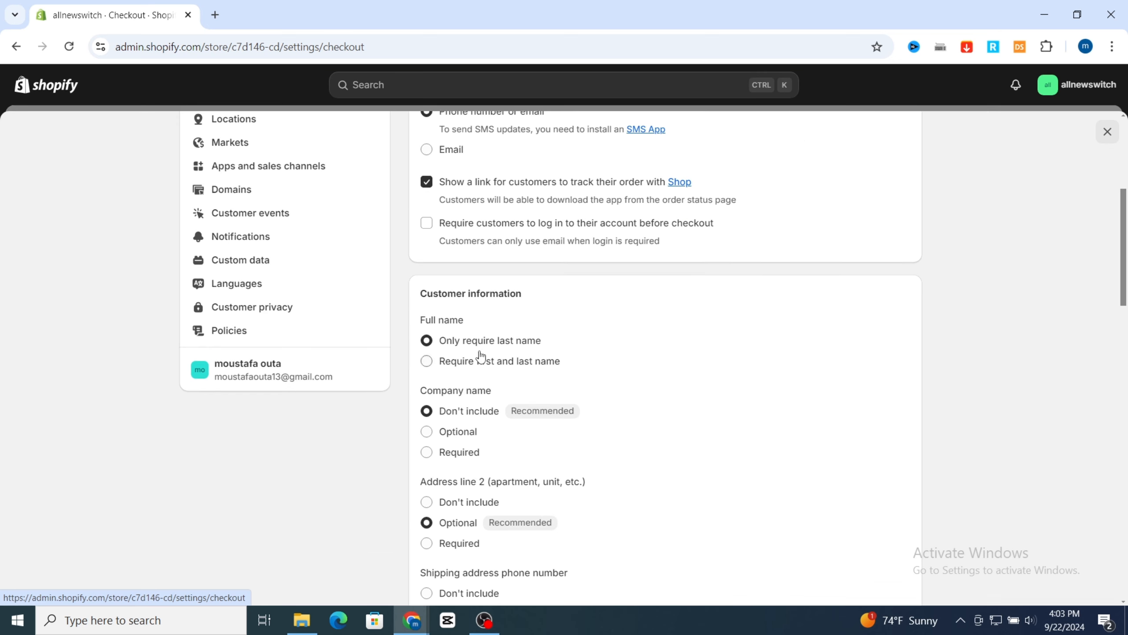
scroll(489, 369, "down", 2)
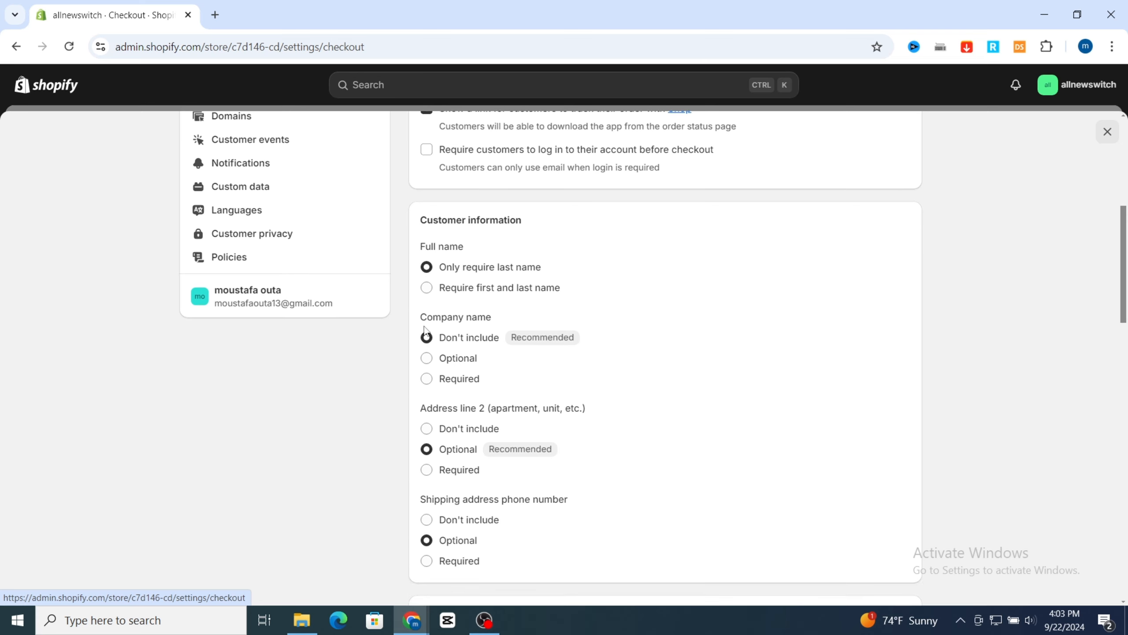
scroll(498, 358, "down", 2)
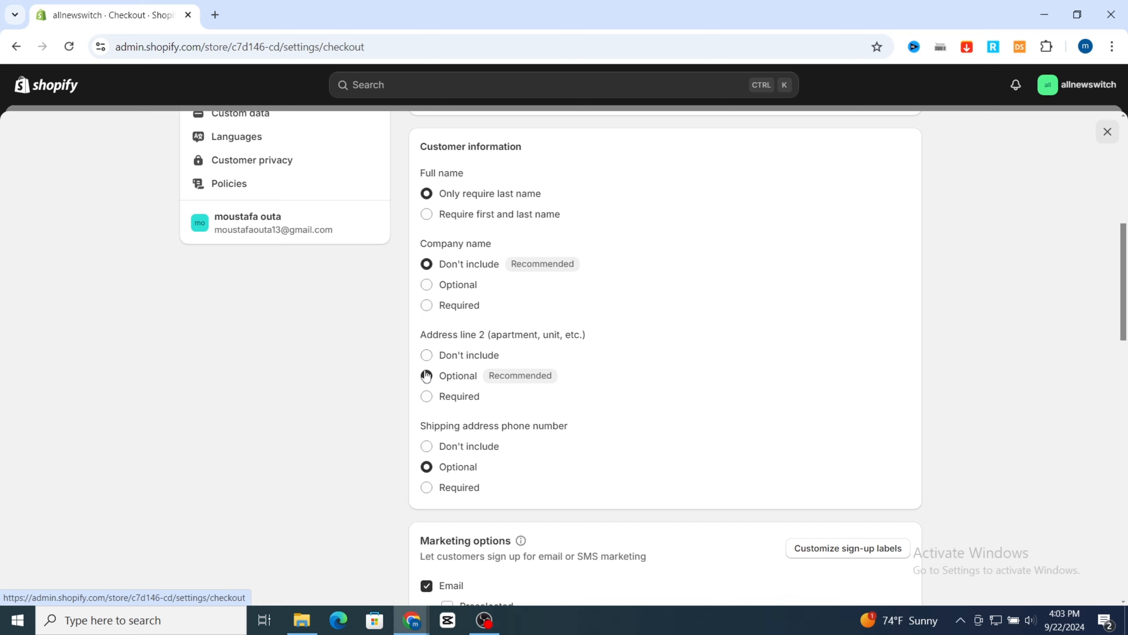
scroll(430, 339, "down", 5)
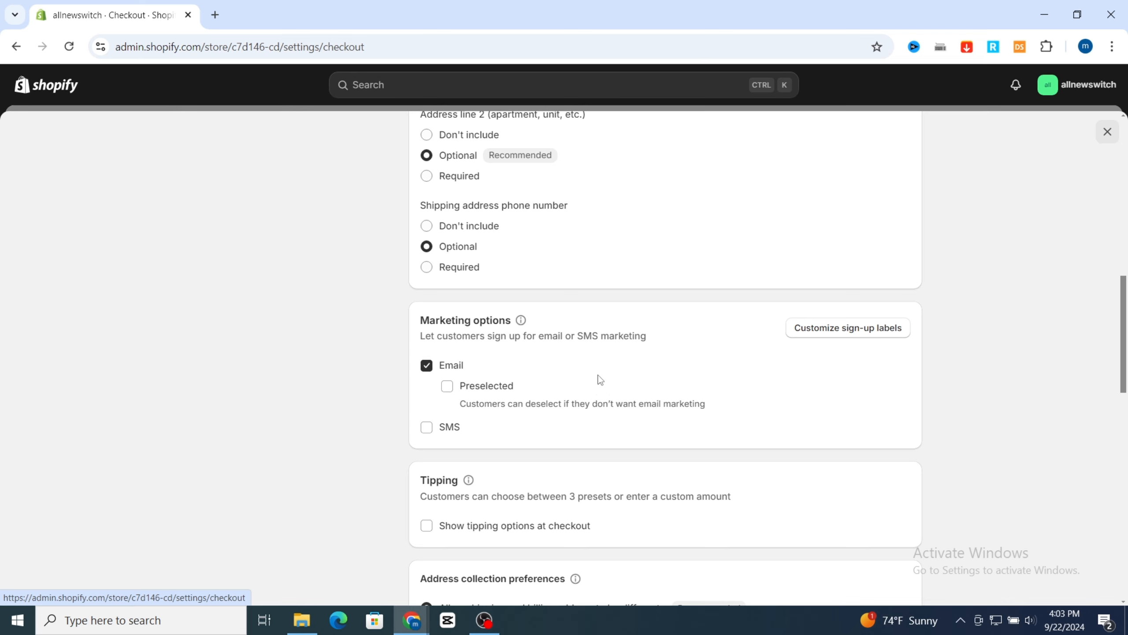
scroll(600, 378, "down", 20)
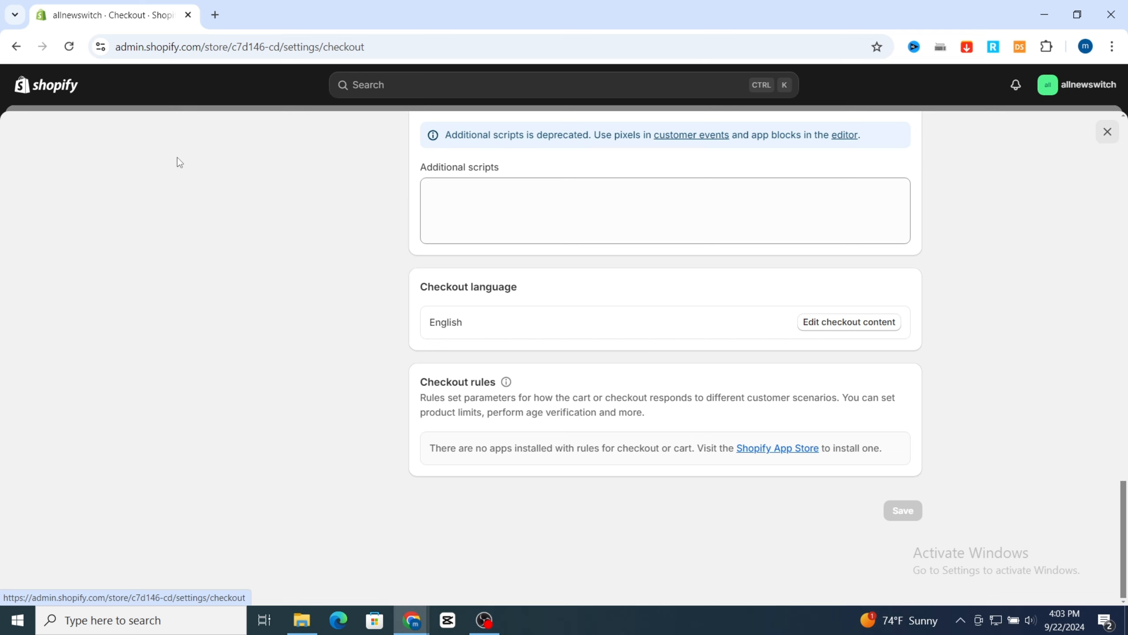
Step: Customize the current Dawn theme of the online store and switch to its Checkout and customer accounts page
left_click(43, 88)
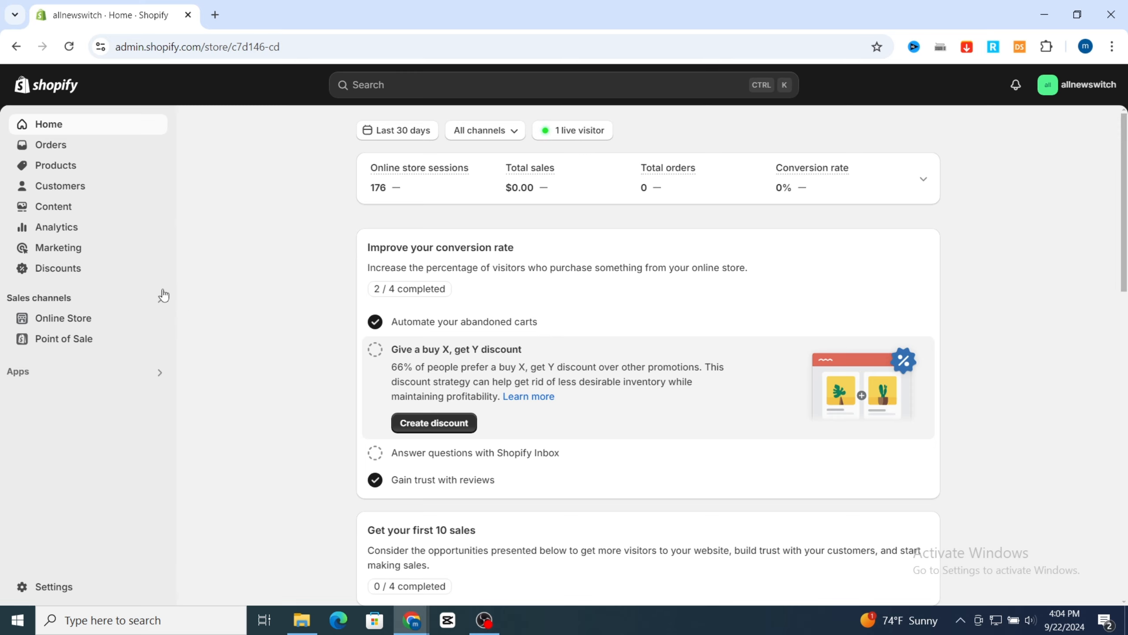
left_click(69, 317)
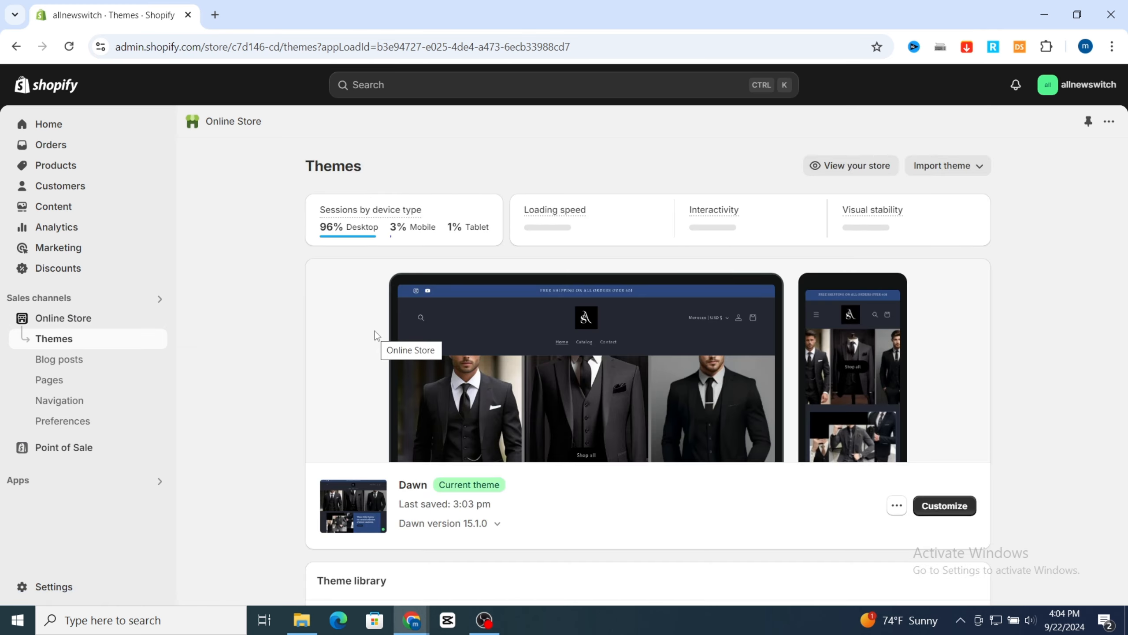
left_click(956, 508)
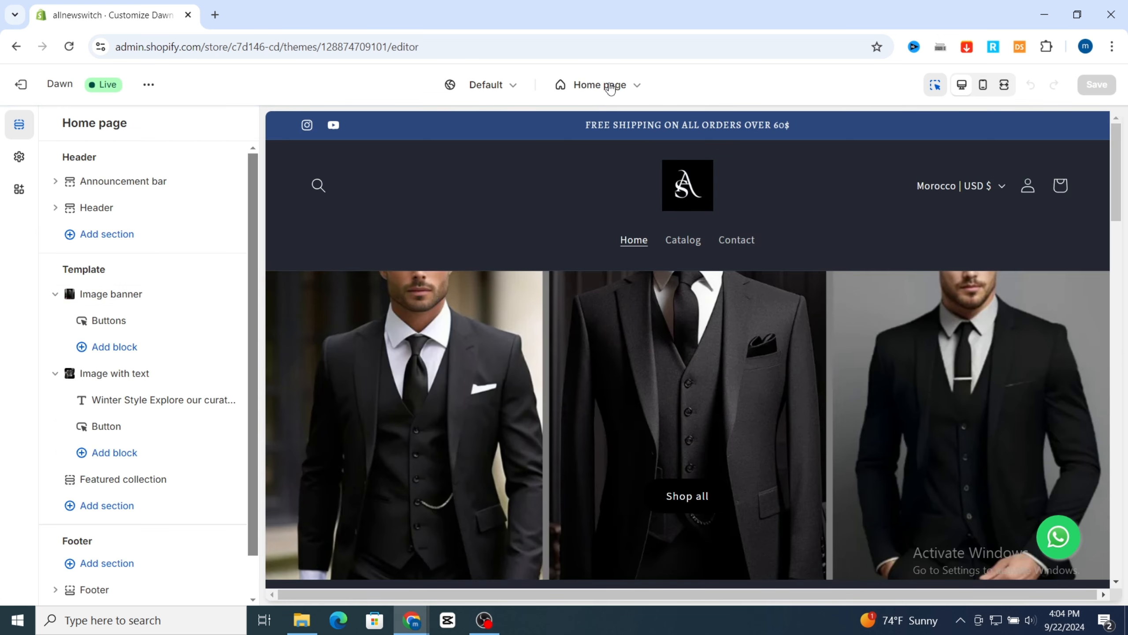
left_click(612, 88)
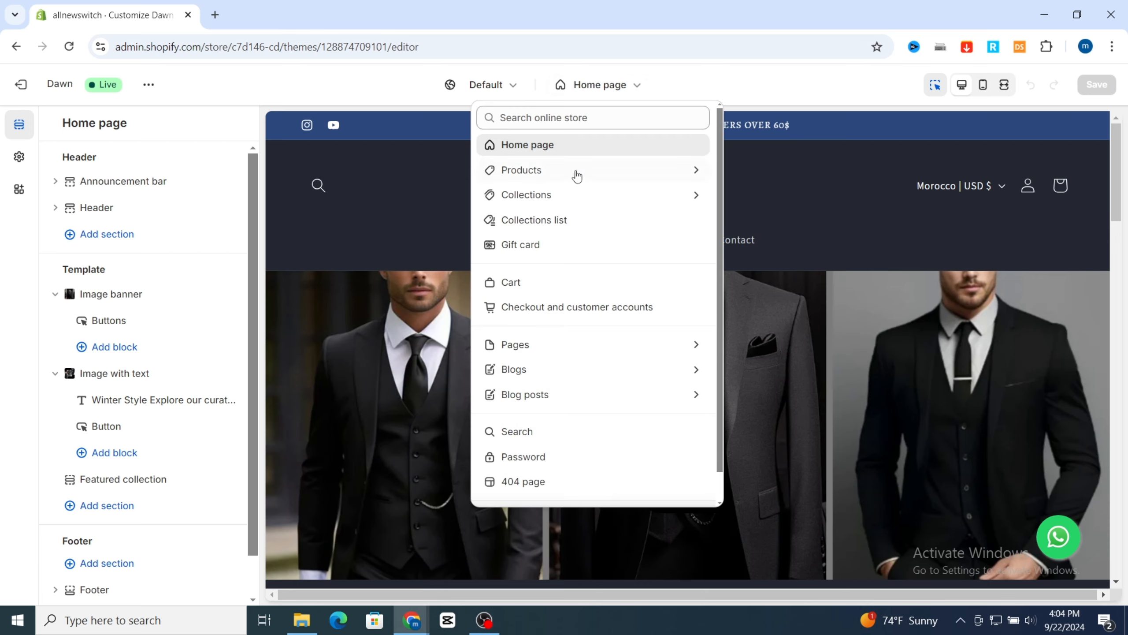
left_click(565, 317)
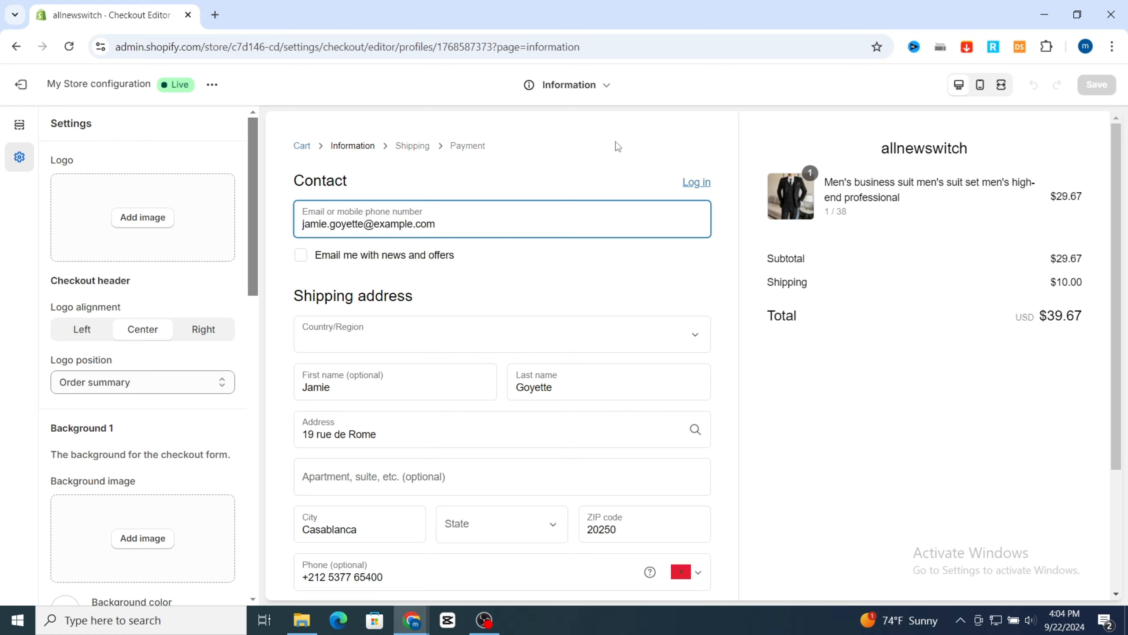
Step: Add the first AS monogram image from the store's files as the checkout logo and set its max width to 140 px
left_click(133, 218)
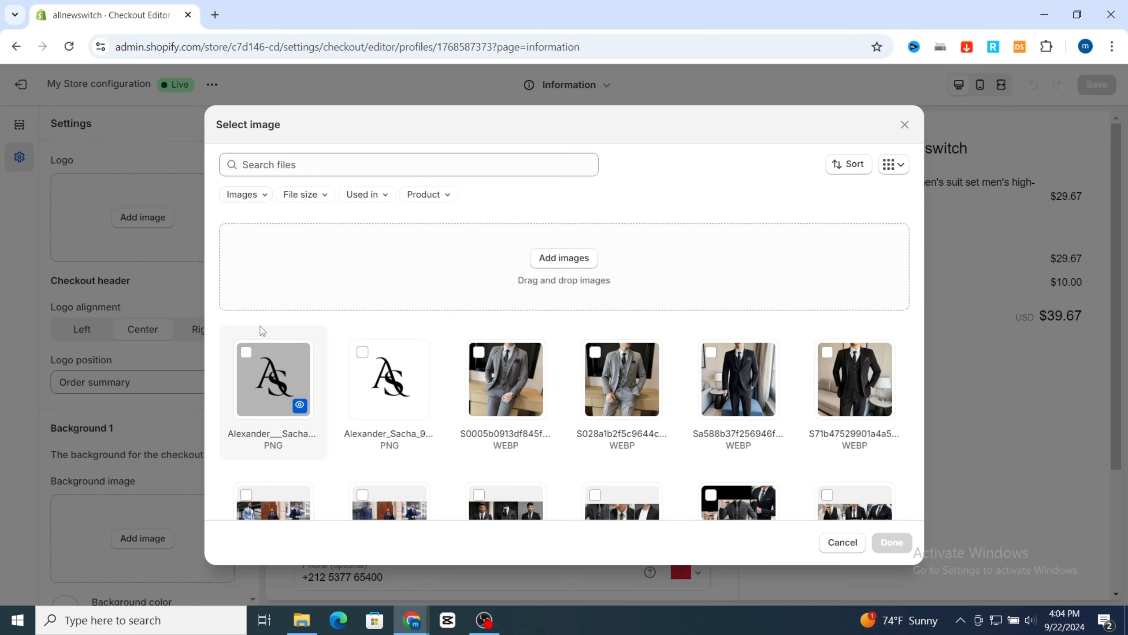
left_click(264, 400)
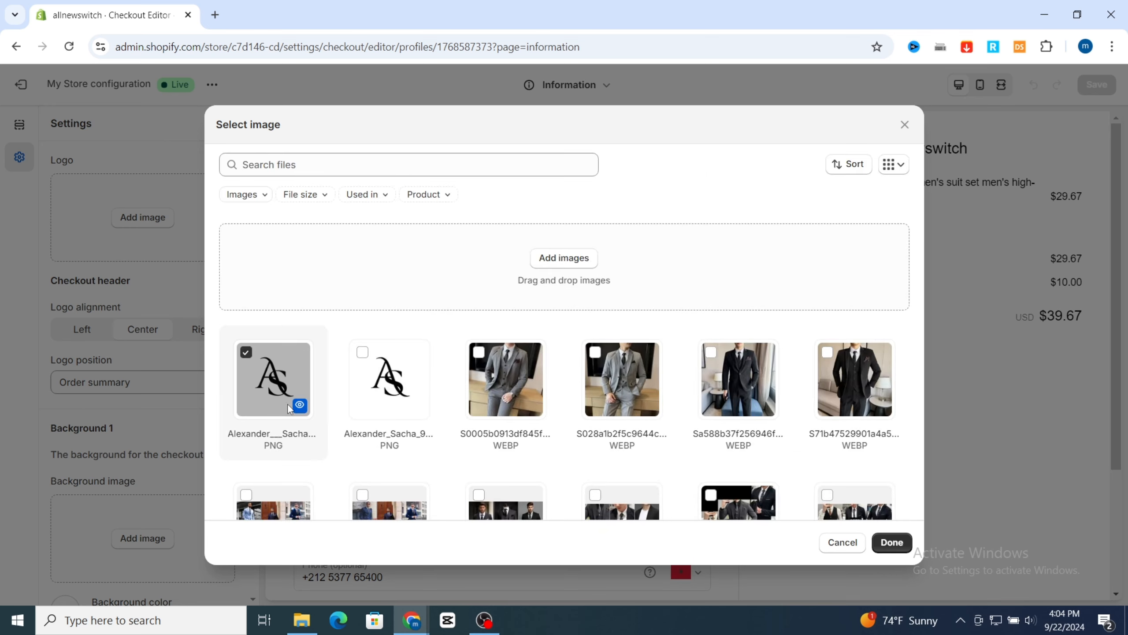
left_click(893, 543)
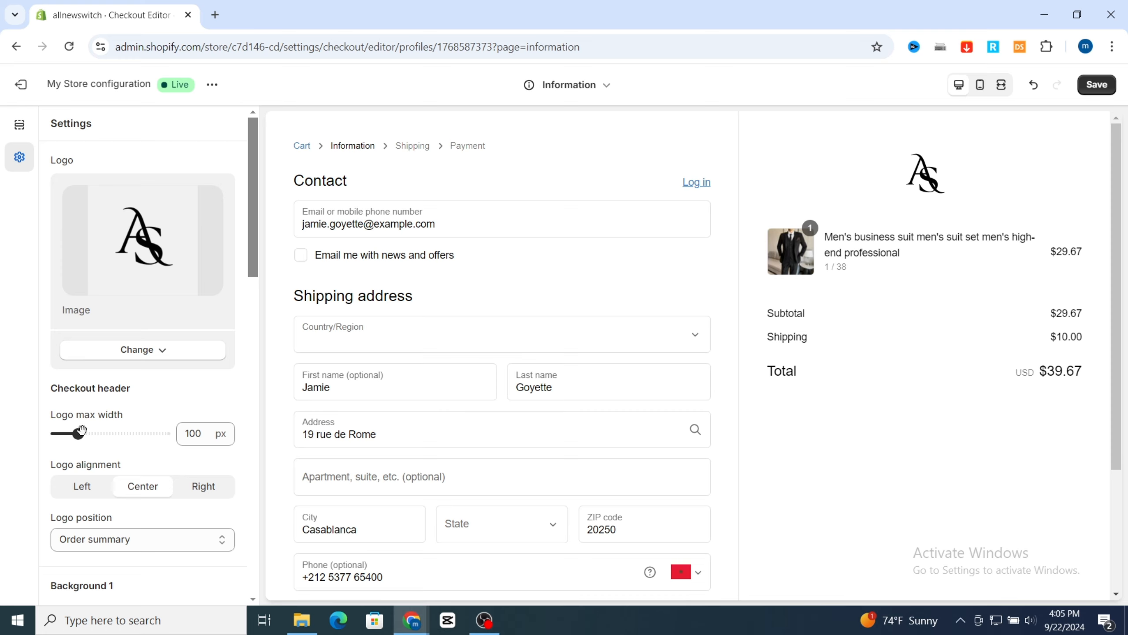
left_click_drag(79, 434, 94, 434)
Step: Try the logo's Left alignment and Checkout form position, and return them to Center and Order summary
scroll(84, 426, "down", 2)
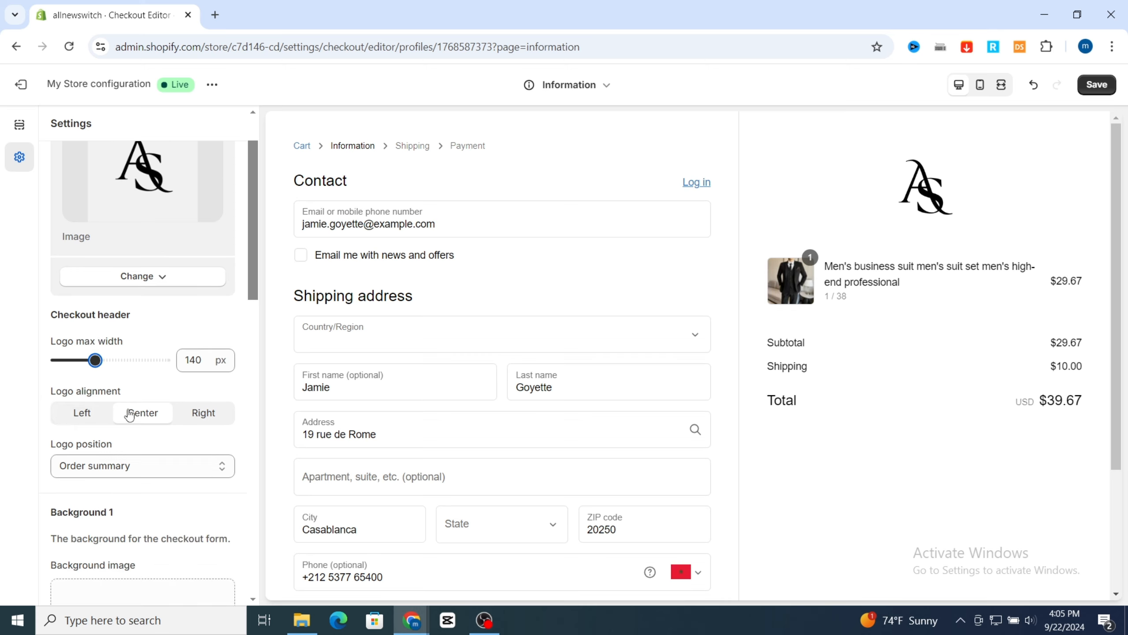
left_click(84, 416)
left_click(134, 417)
scroll(137, 416, "down", 2)
left_click(113, 395)
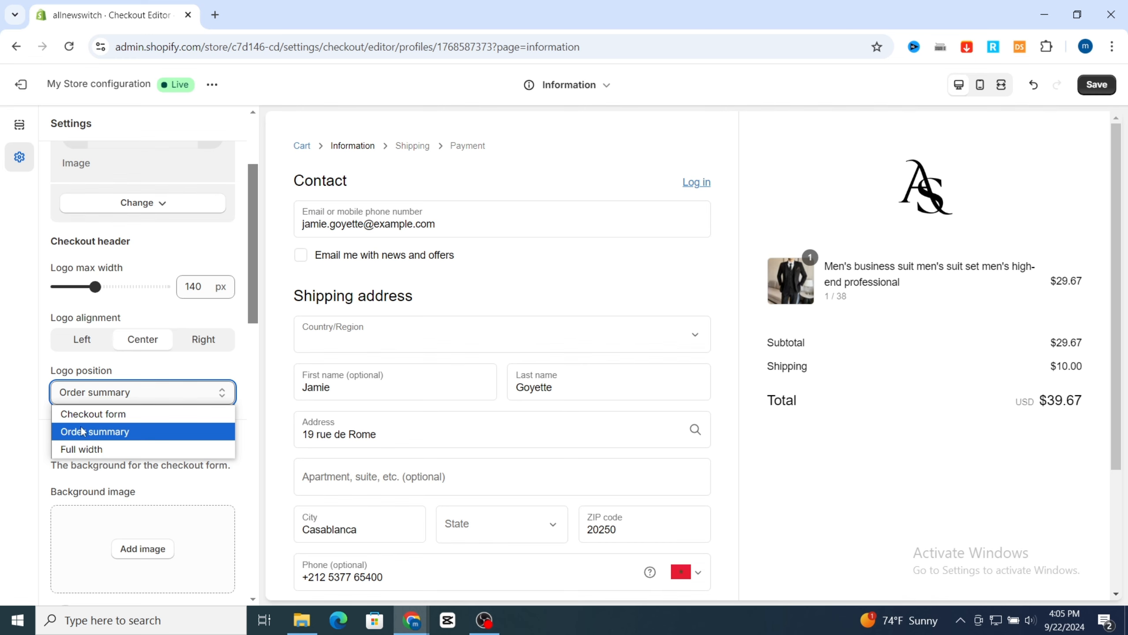
left_click(82, 416)
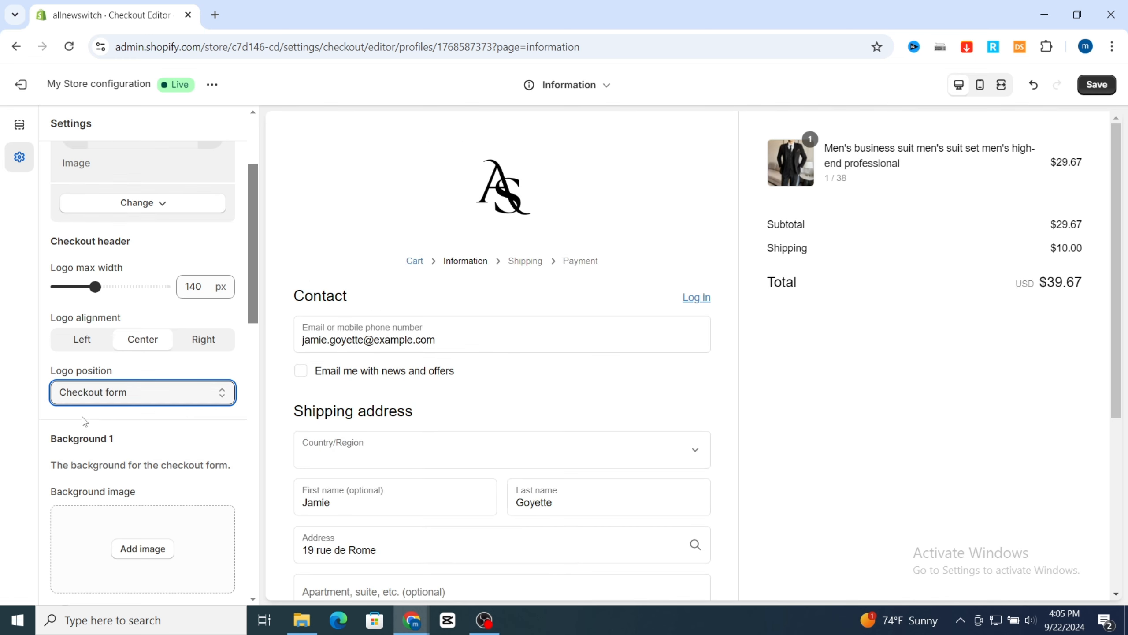
left_click(98, 398)
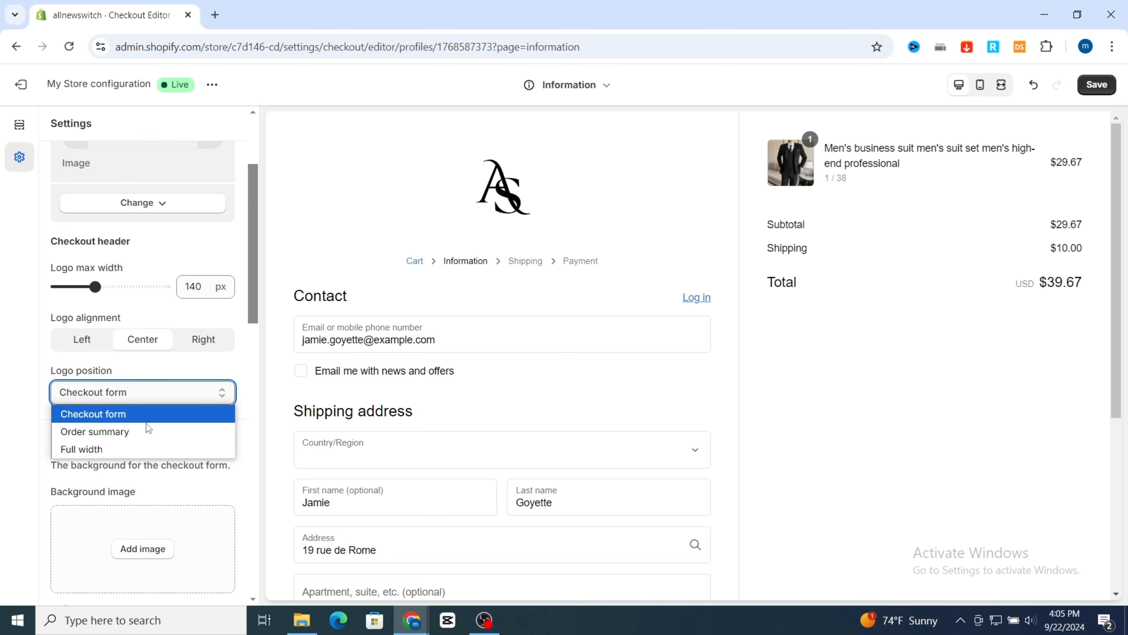
left_click(103, 436)
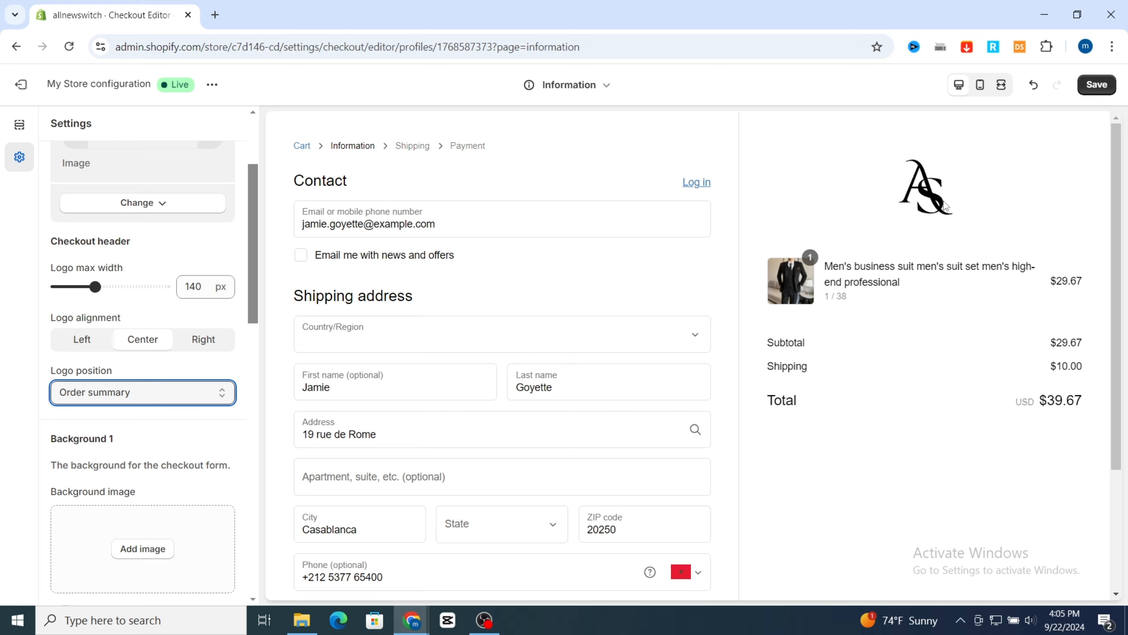
Step: Set the Background 1 color of the checkout form to purple #8E65C2
scroll(196, 349, "down", 3)
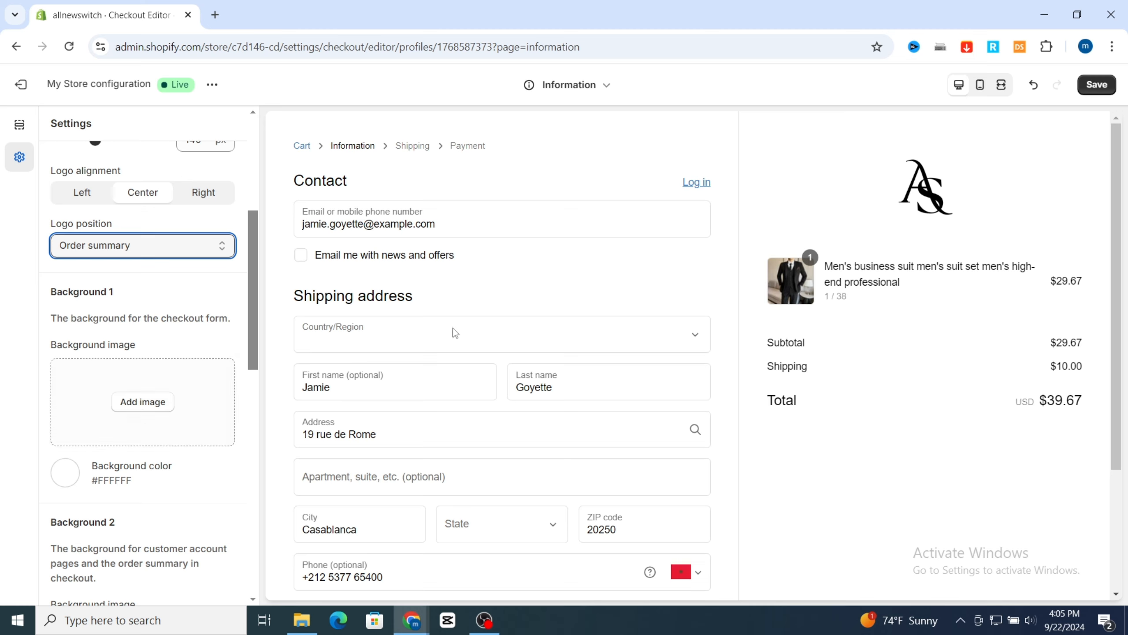
left_click(65, 472)
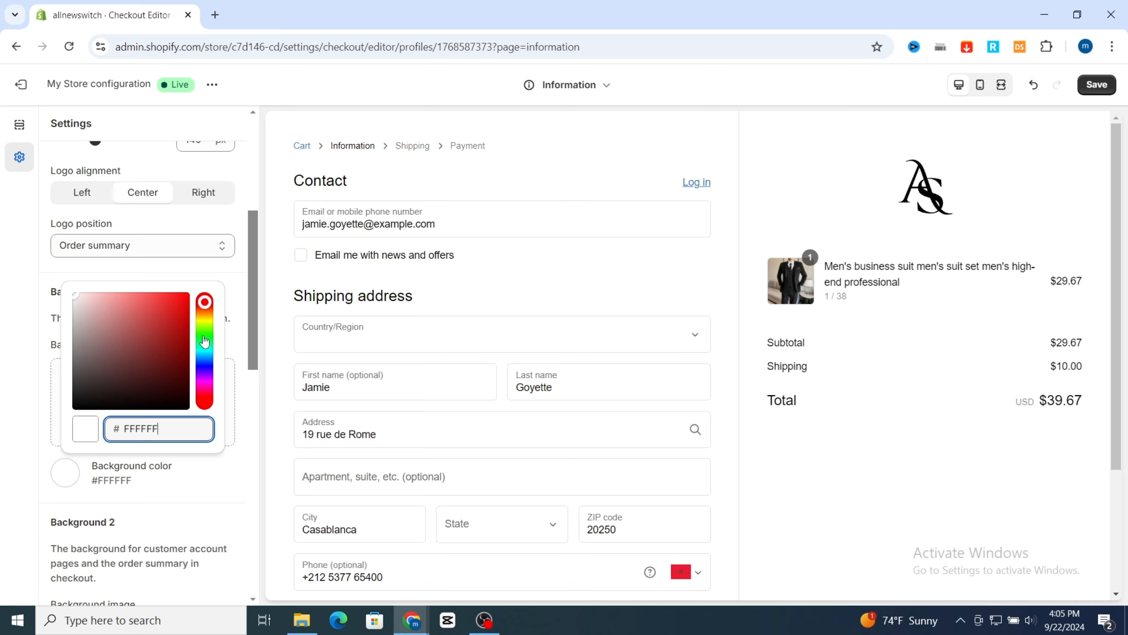
left_click(202, 378)
left_click(129, 320)
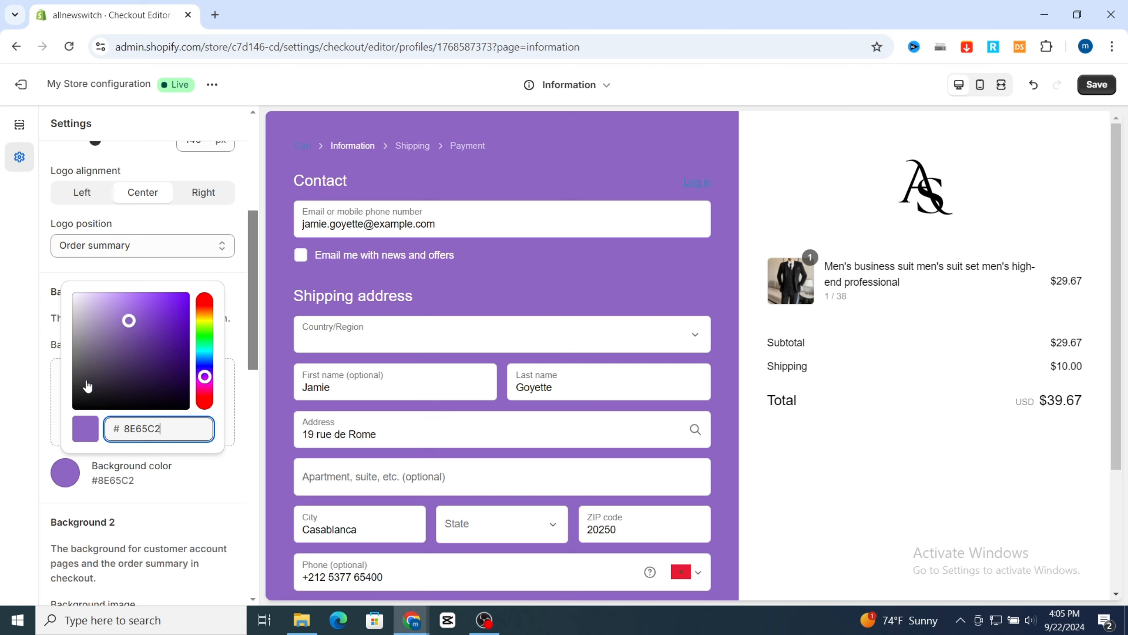
left_click(155, 472)
Step: Try several grey and blue shades for the Background 2 color of the order summary and set it to #79A3B0
scroll(151, 471, "down", 3)
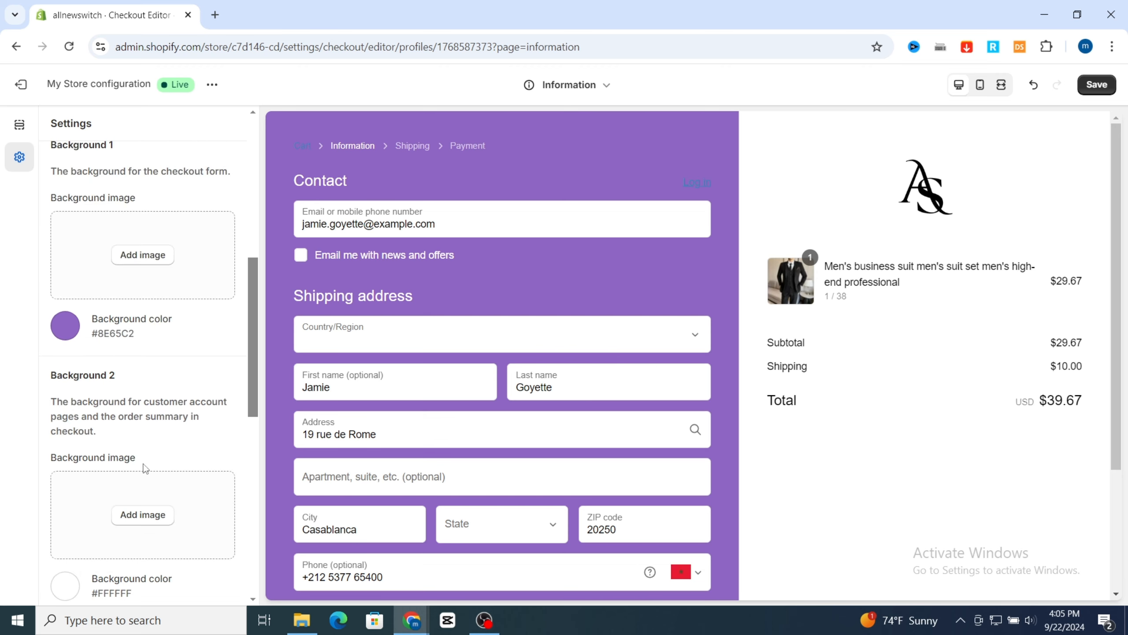
scroll(129, 534, "down", 2)
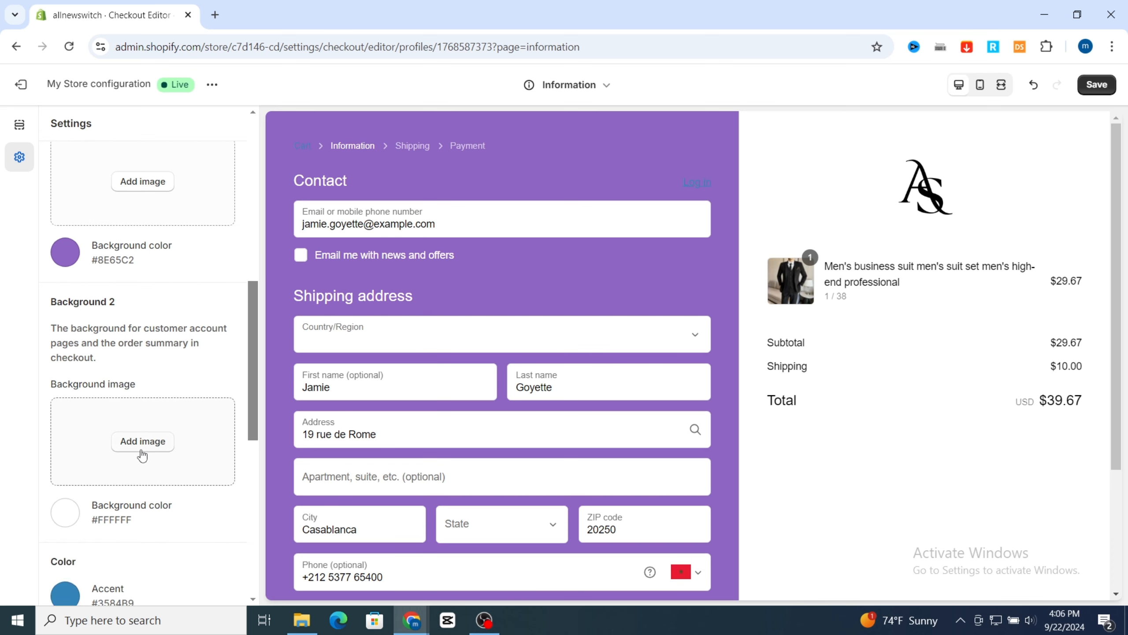
left_click(61, 521)
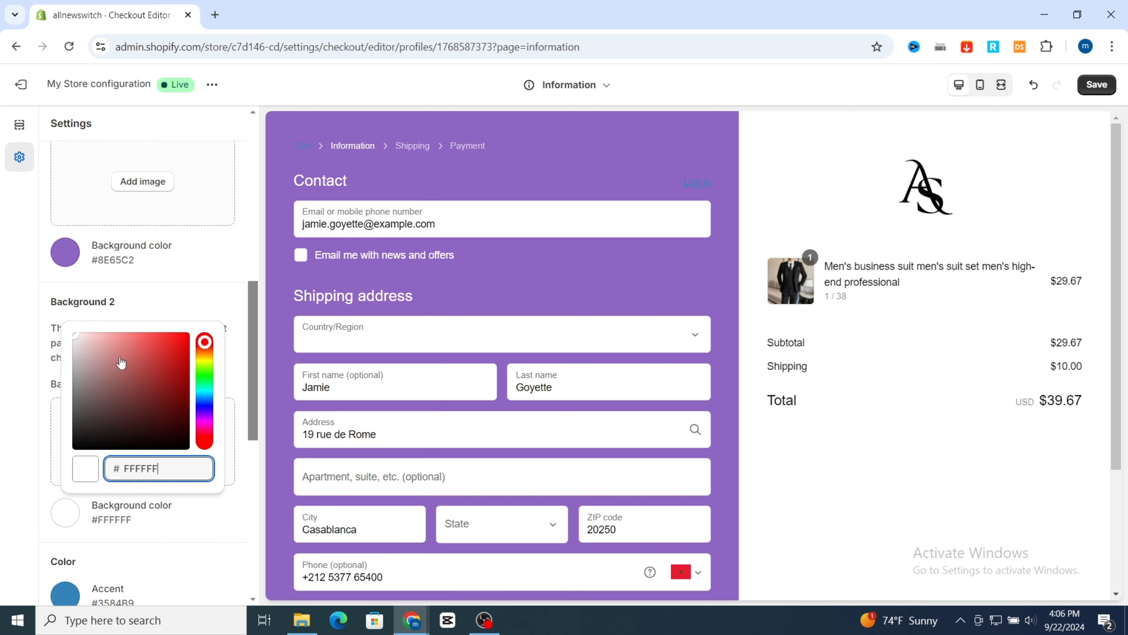
left_click_drag(89, 352, 79, 358)
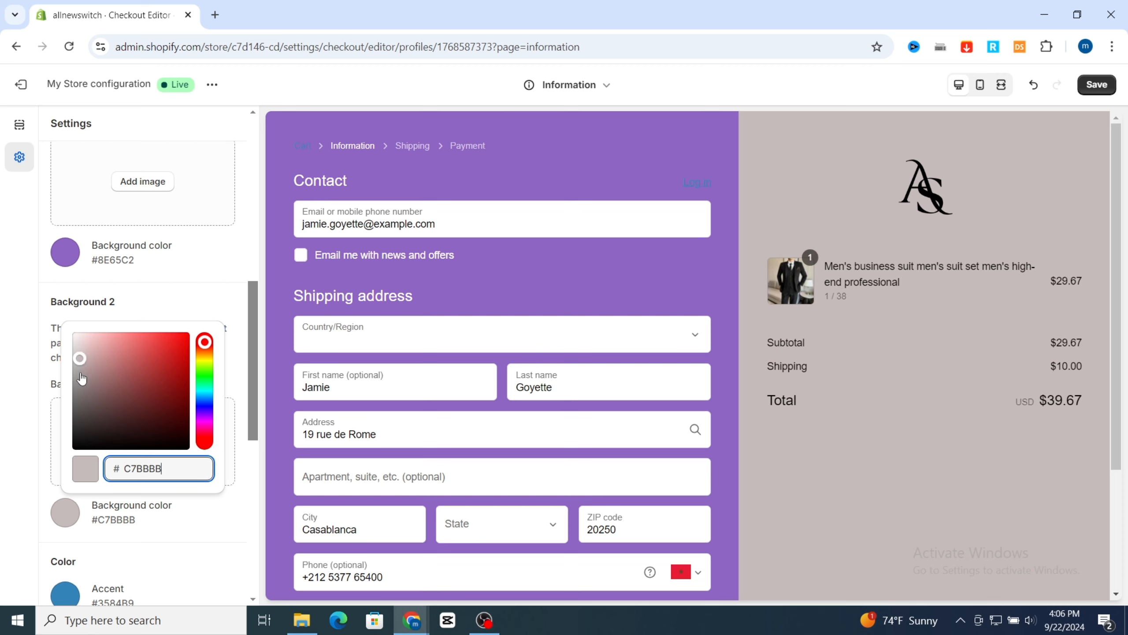
left_click(80, 373)
left_click(80, 343)
left_click(70, 379)
left_click(79, 380)
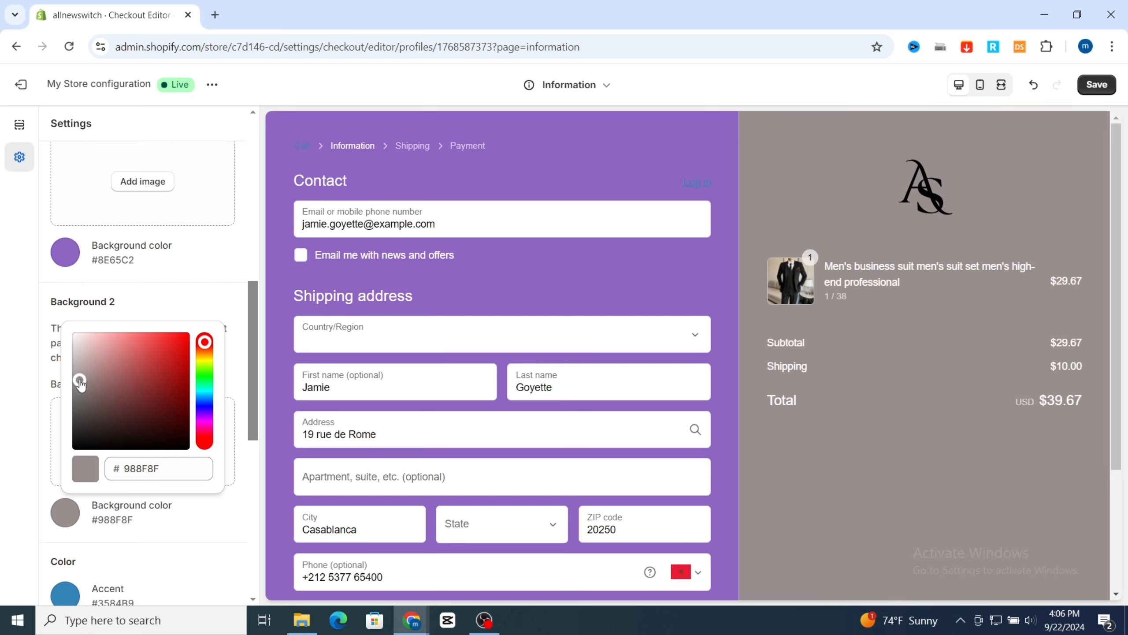
left_click(82, 387)
left_click(79, 346)
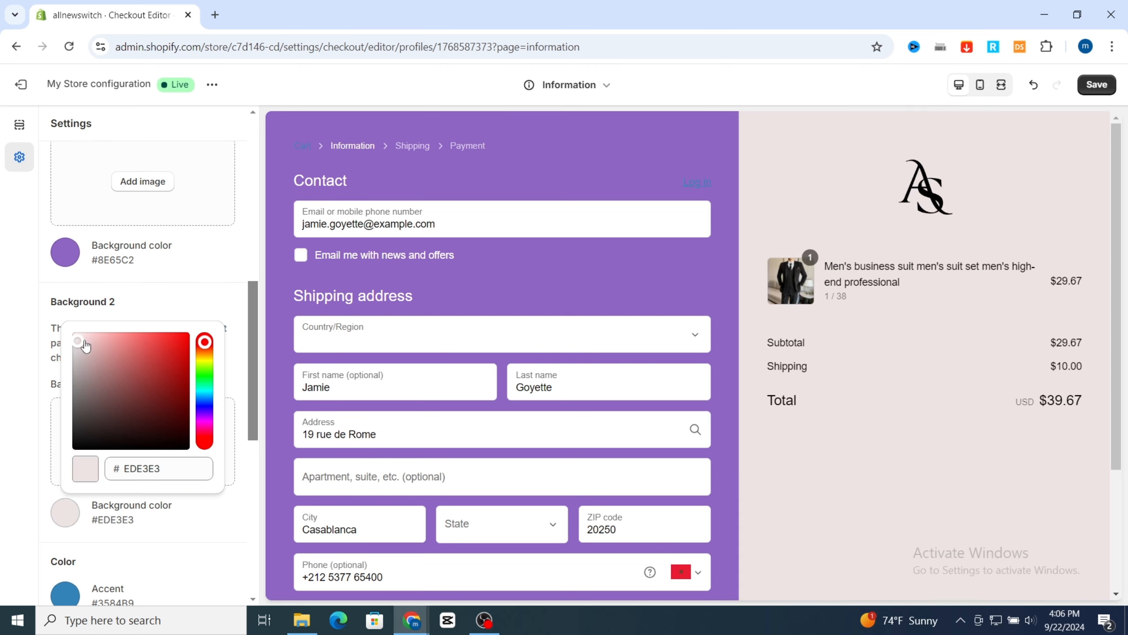
left_click(136, 356)
left_click(205, 396)
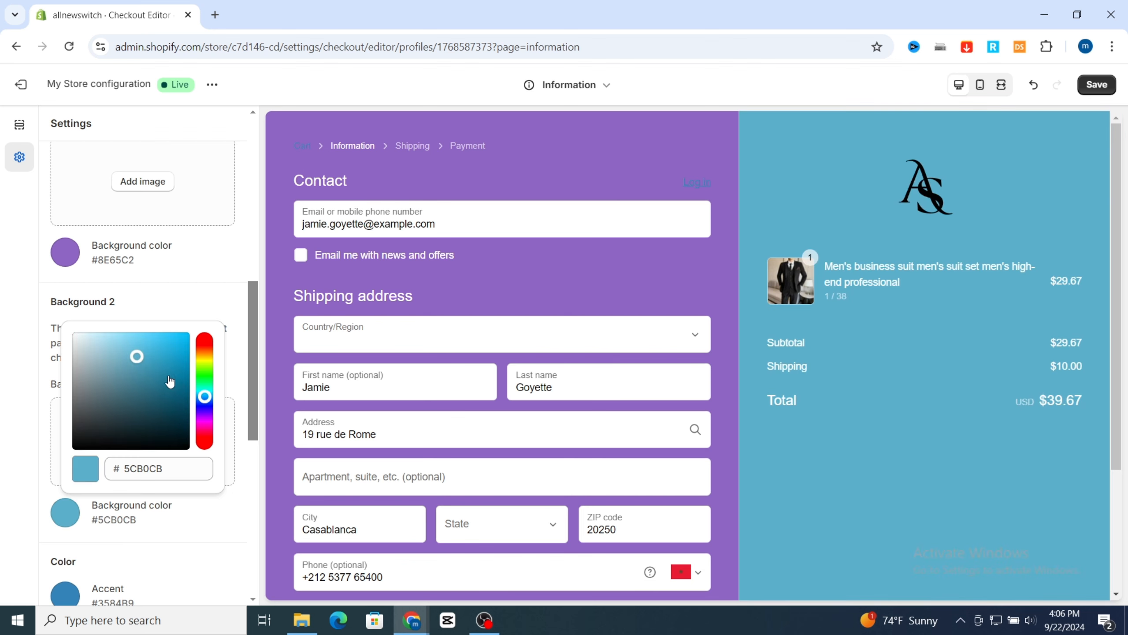
left_click(130, 344)
left_click_drag(131, 347, 109, 369)
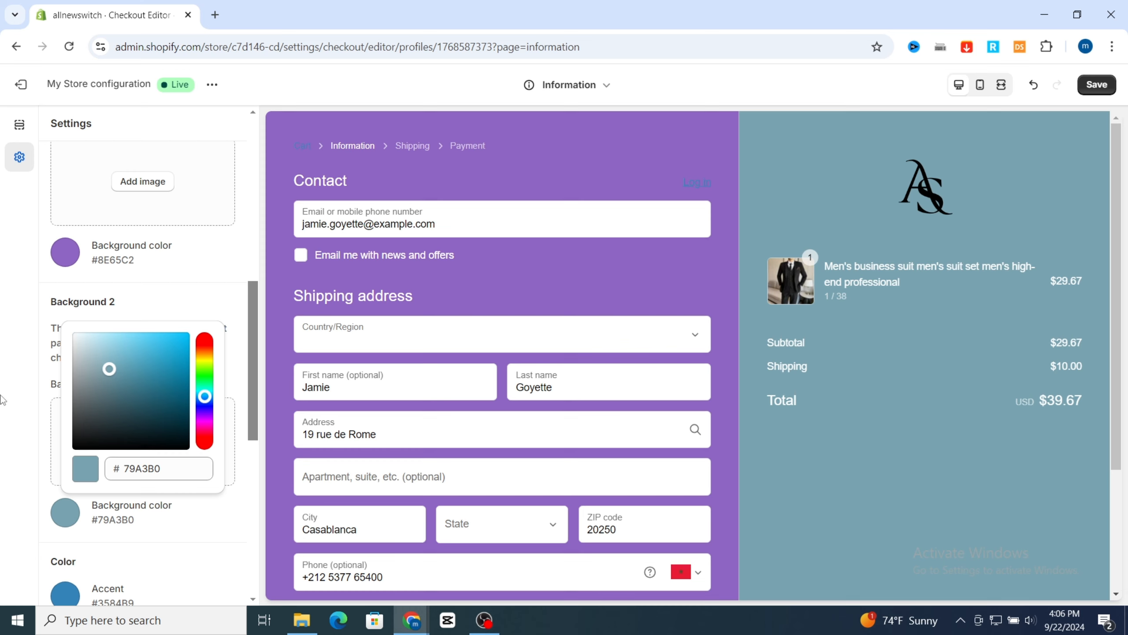
left_click(18, 398)
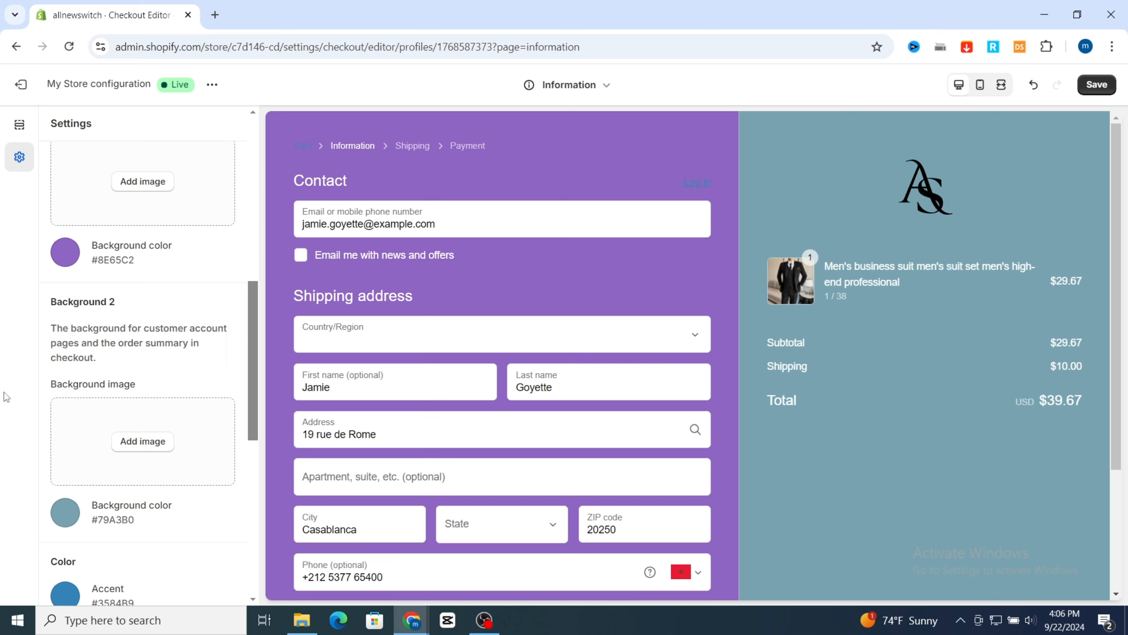
scroll(56, 438, "down", 3)
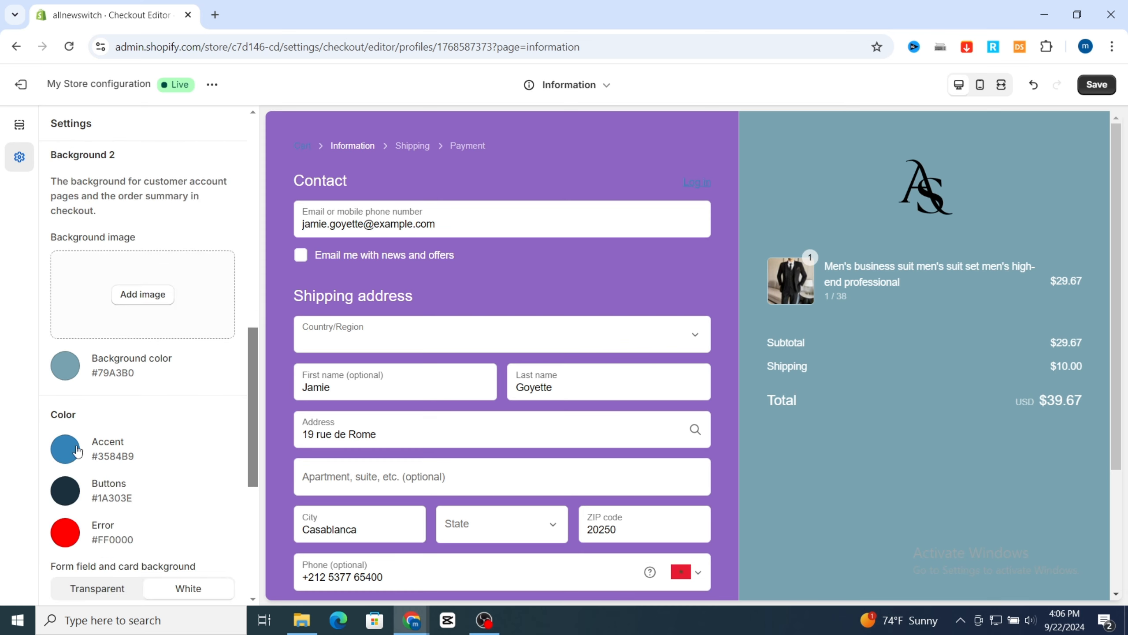
Step: Set the checkout's Accent color to black #000000
left_click(65, 454)
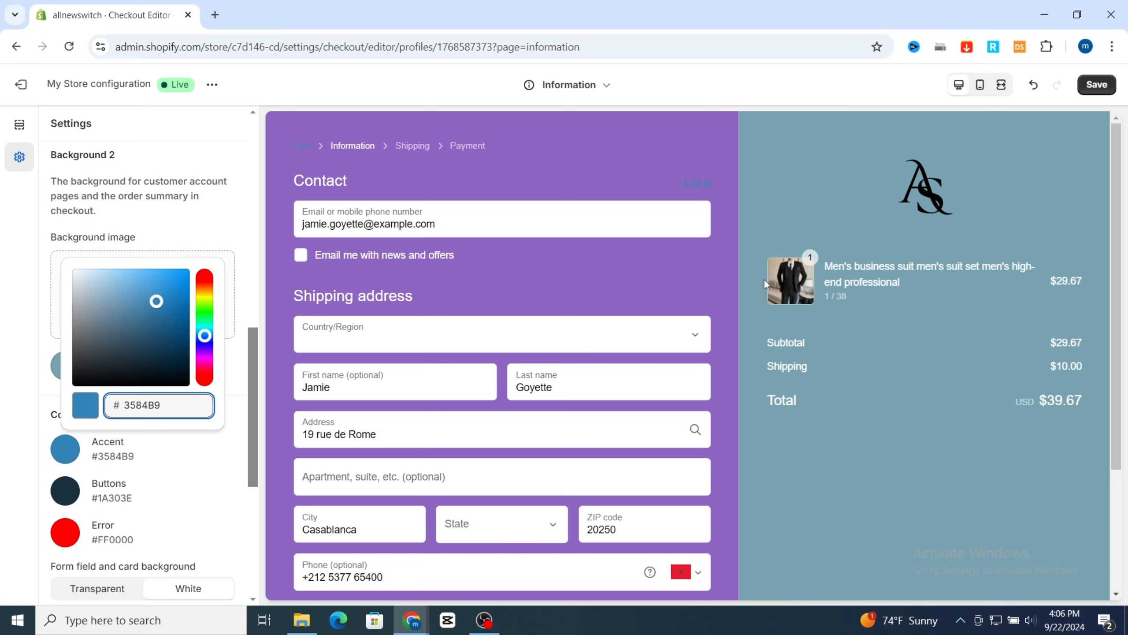
left_click(84, 403)
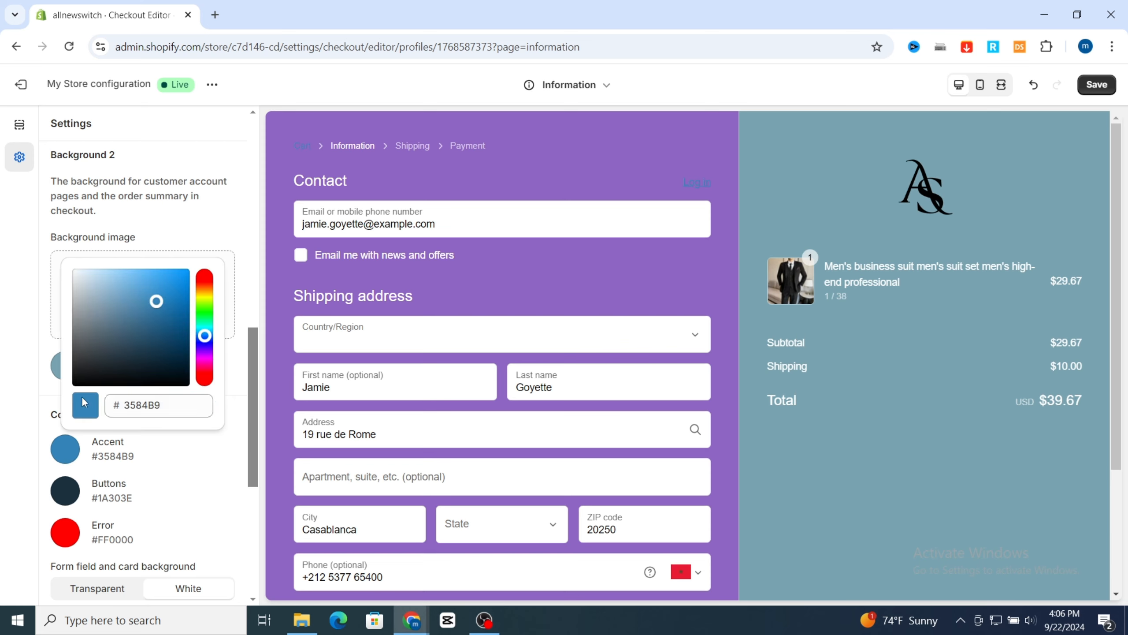
mouse_move(83, 383)
left_mouse_down()
mouse_move(80, 374)
mouse_move(76, 388)
left_mouse_up()
left_click(40, 435)
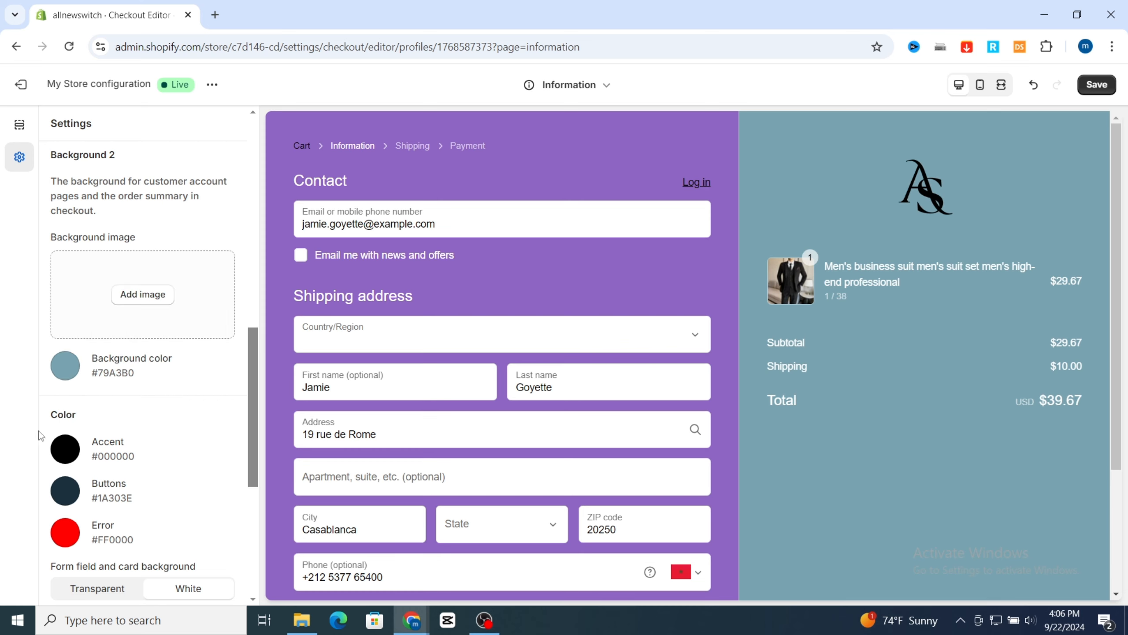
Step: Set the checkout's Buttons color to white #FFFFFF
scroll(63, 480, "down", 2)
left_click(65, 417)
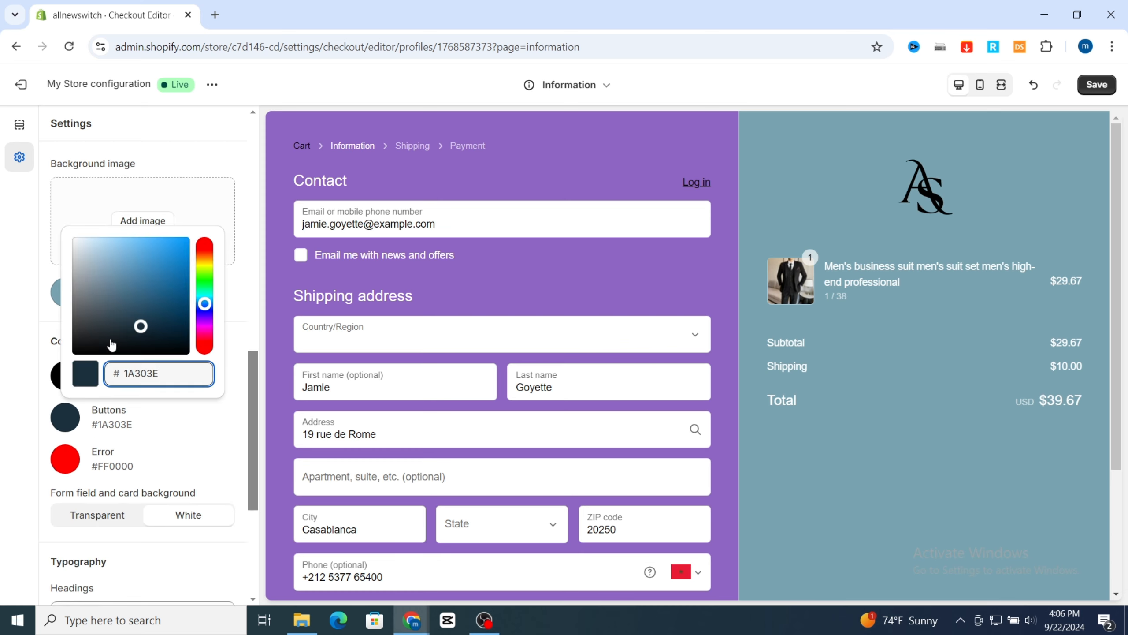
left_click_drag(135, 334, 58, 228)
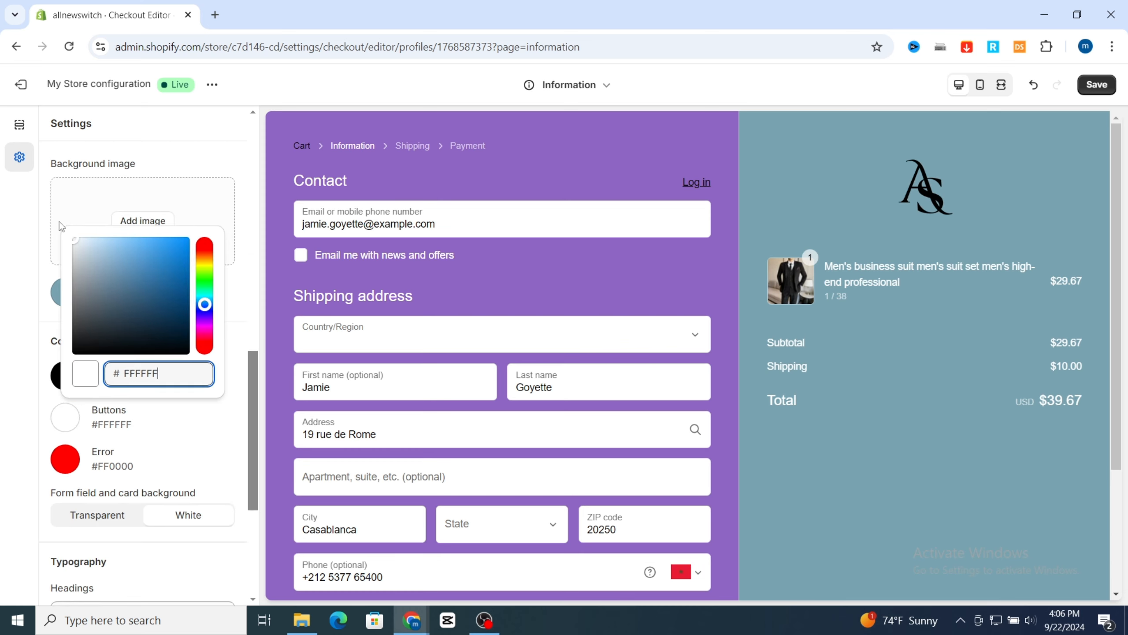
left_click(161, 452)
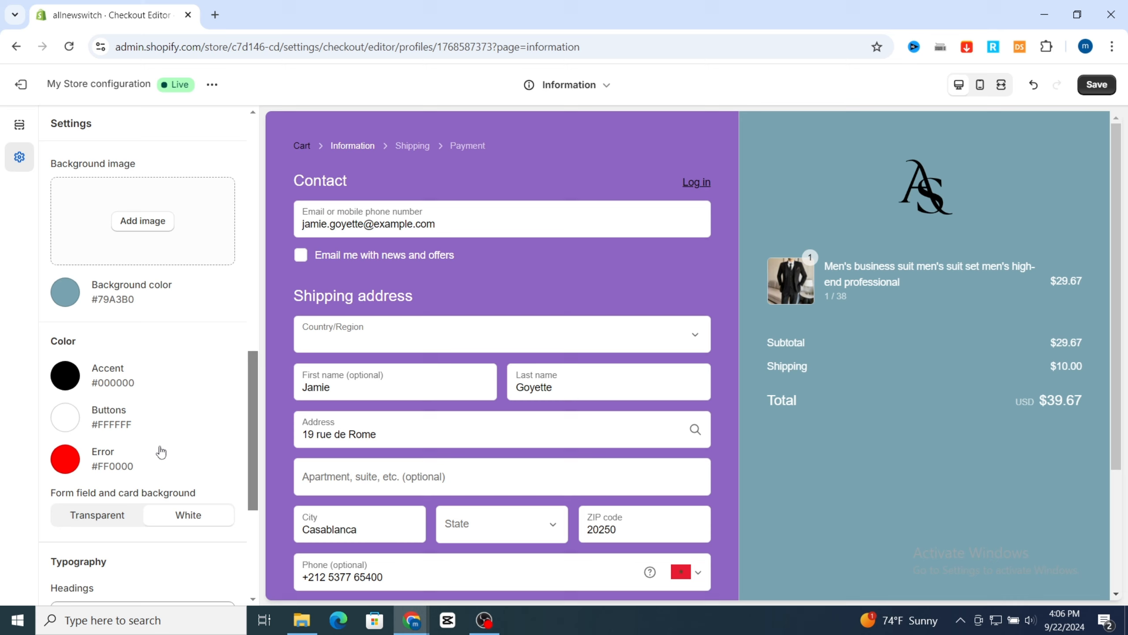
Step: View the Error color, then try the Transparent form field and card background and return it to White
left_click(70, 471)
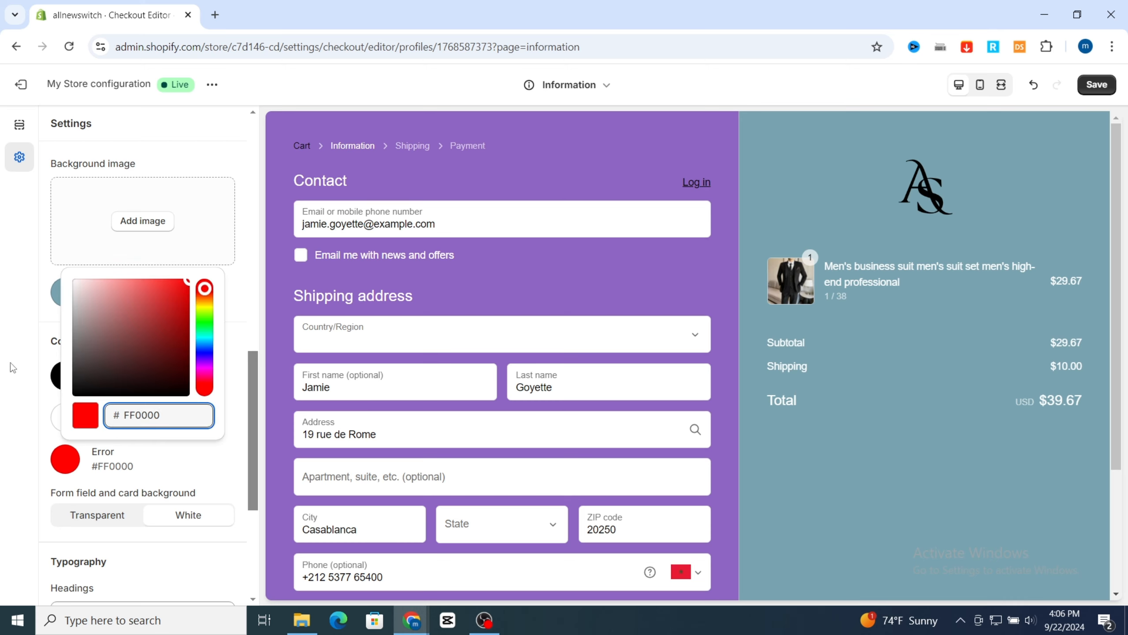
scroll(128, 440, "down", 5)
left_click(87, 302)
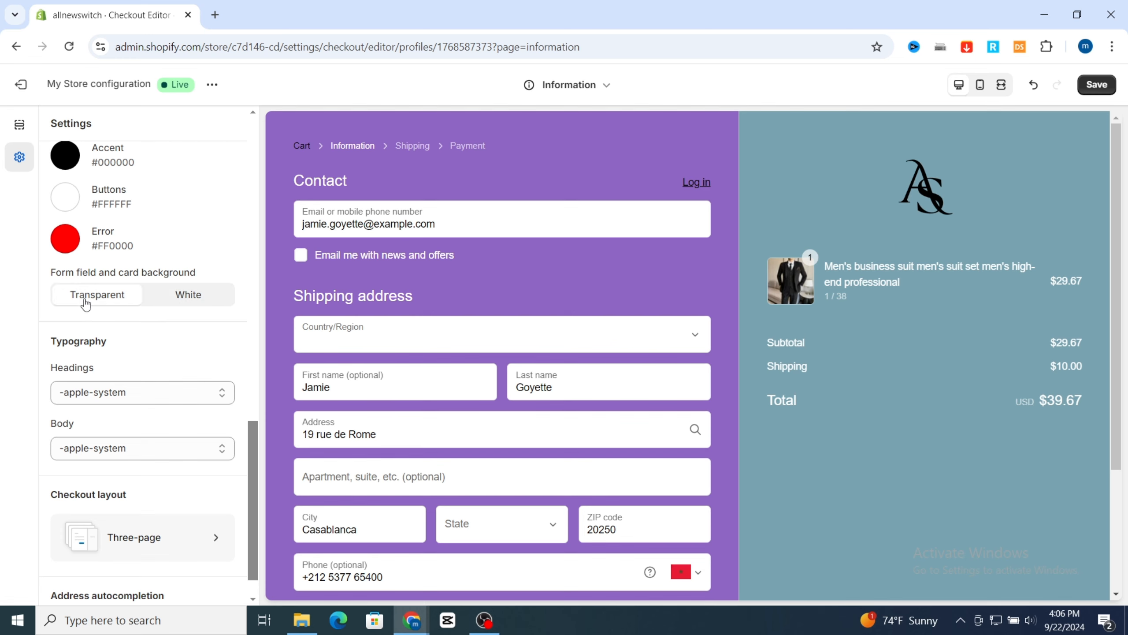
left_click(183, 301)
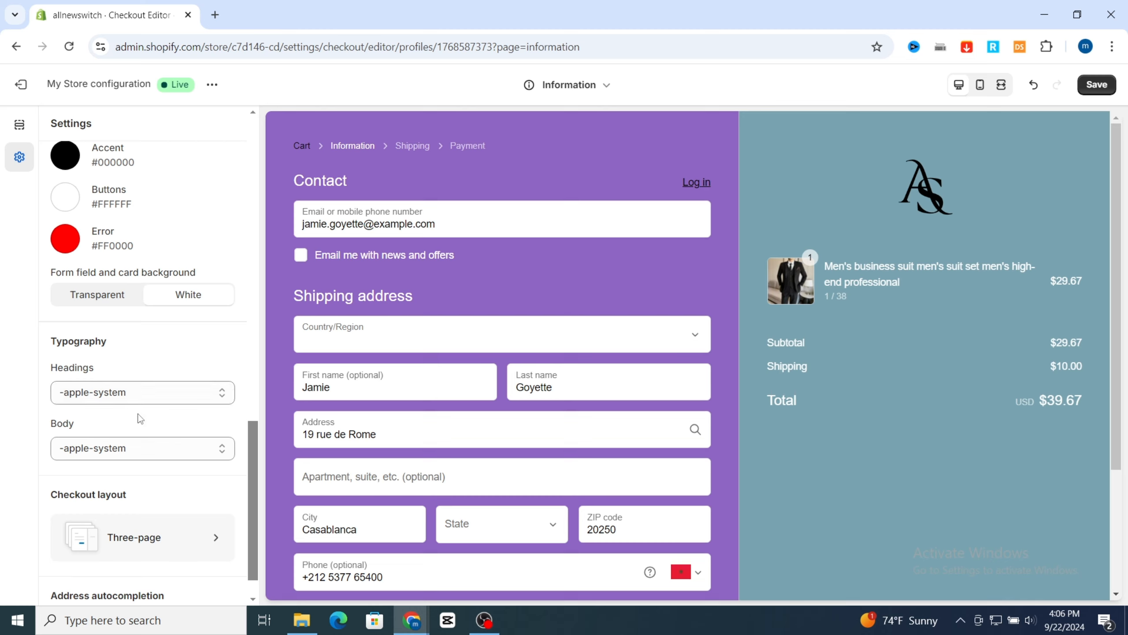
Step: Try Anonymous Pro as the Headings font and set it to Avenir Next Rounded
left_click(111, 402)
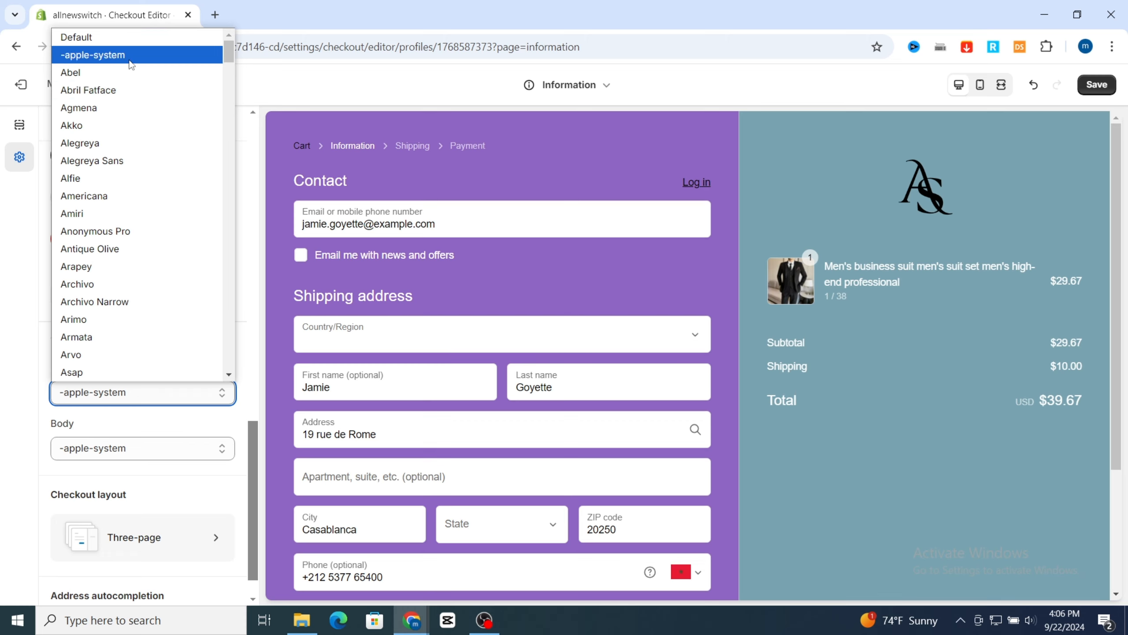
left_click(101, 235)
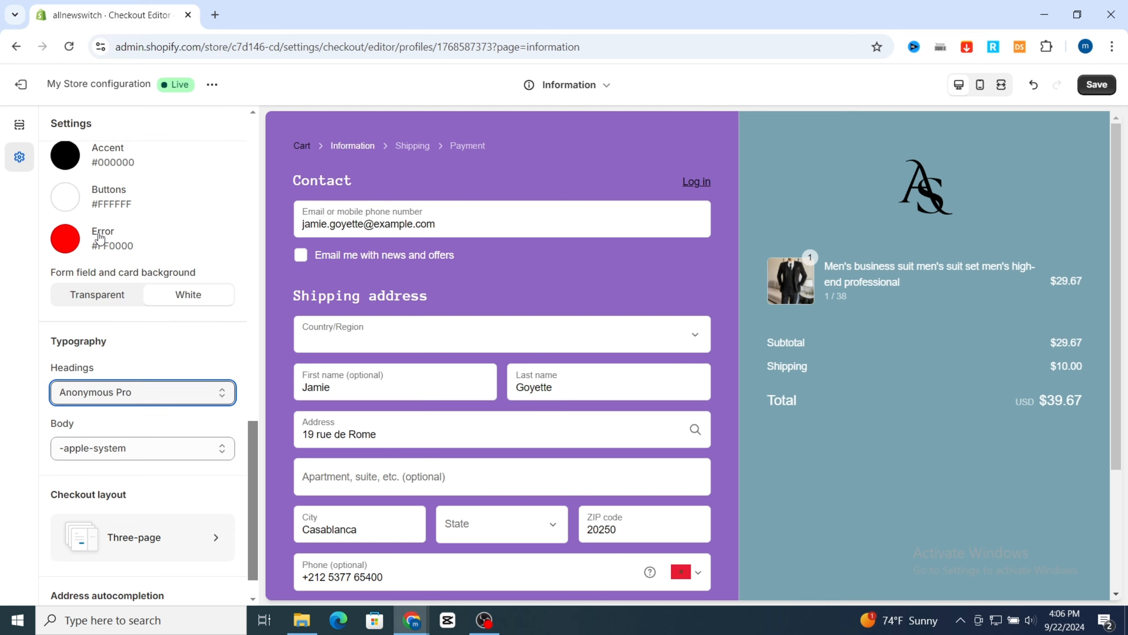
left_click(80, 390)
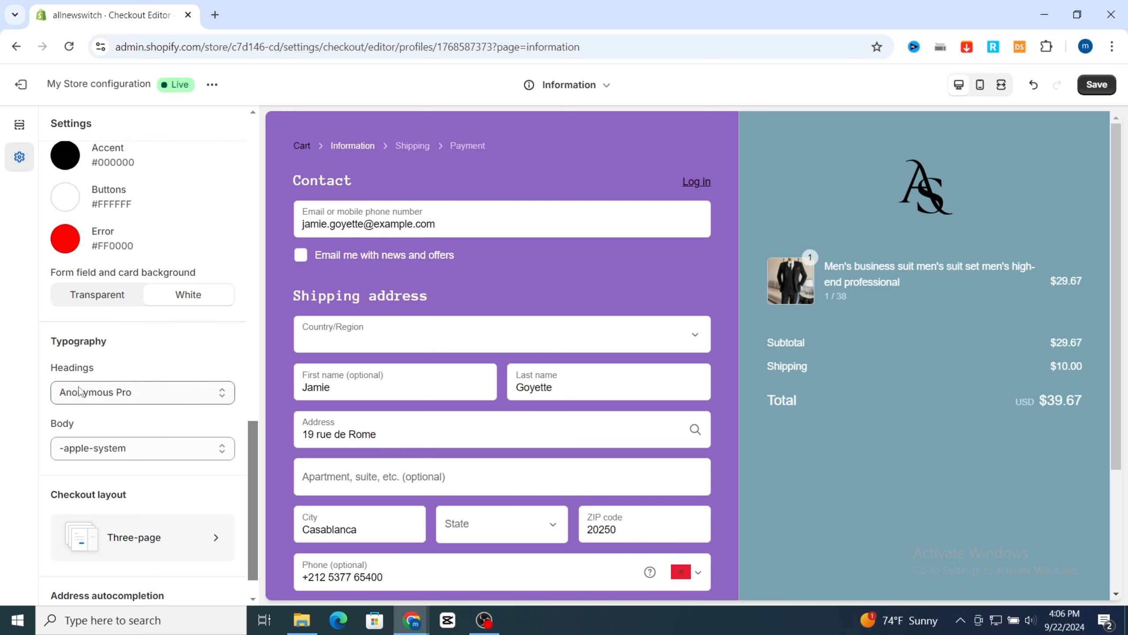
left_click(81, 390)
scroll(86, 284, "down", 3)
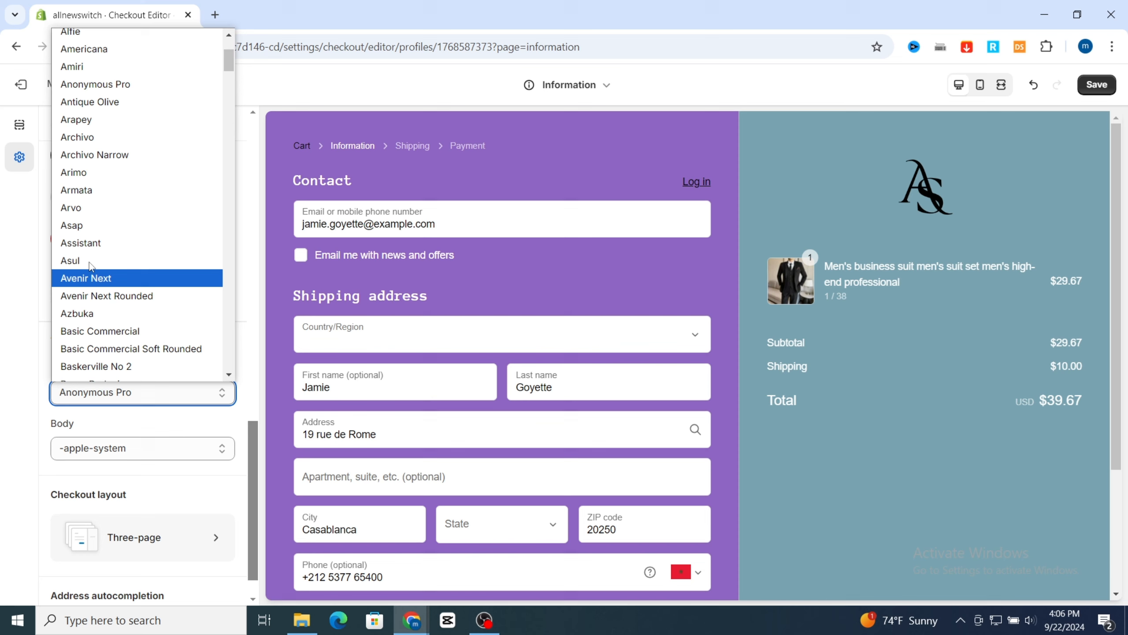
left_click(88, 296)
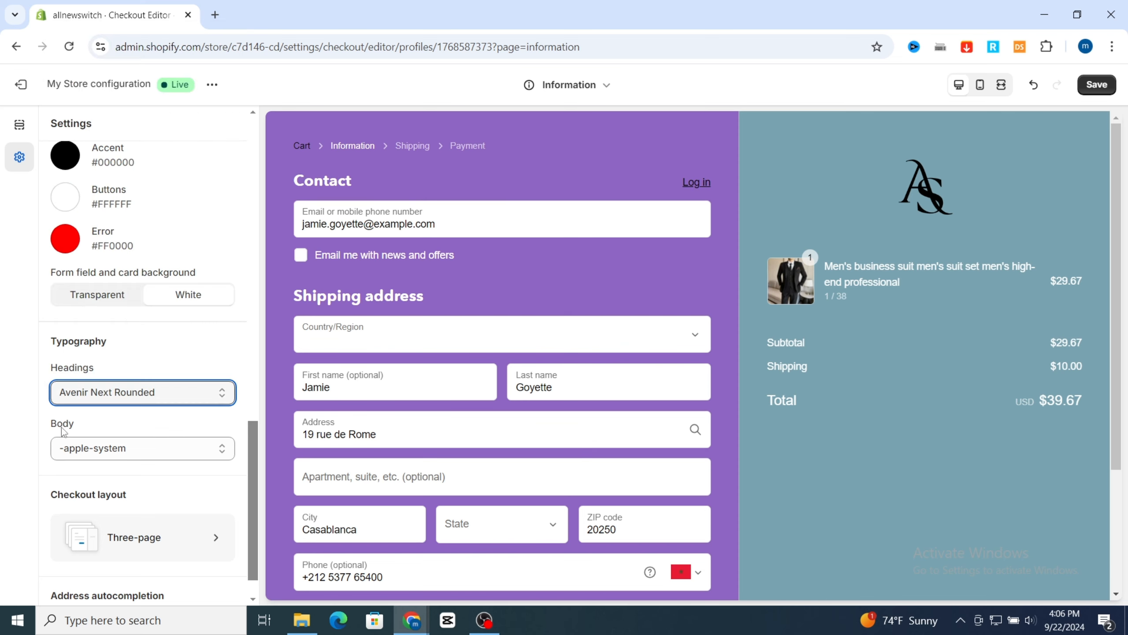
Step: Set the Body font of the checkout typography to Burlingame
left_click(68, 448)
scroll(76, 385, "down", 5)
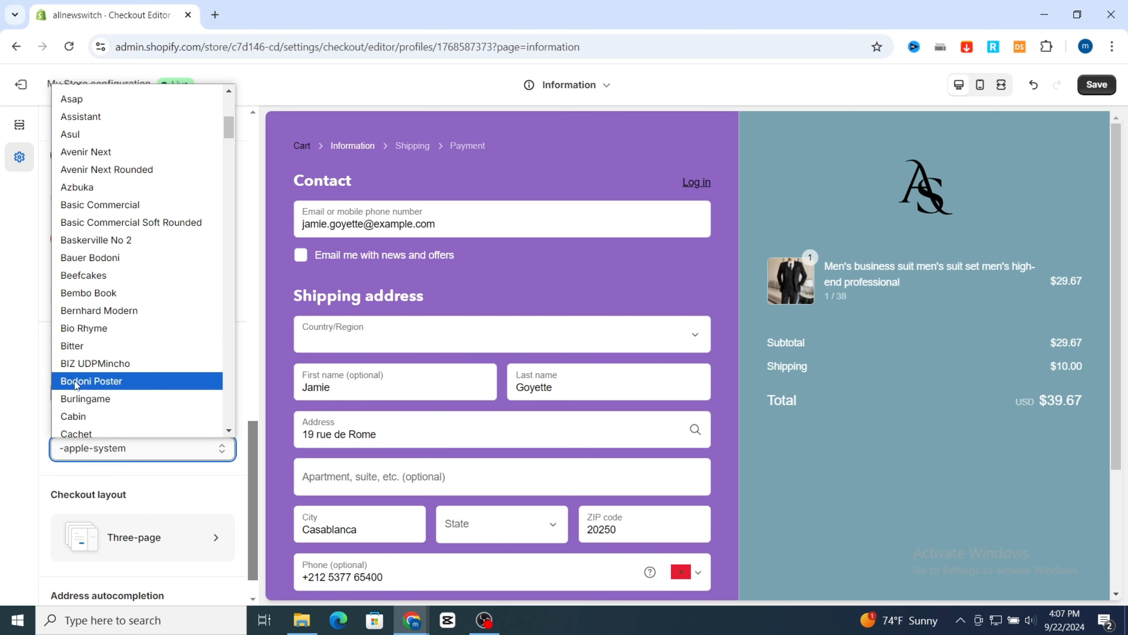
left_click(82, 399)
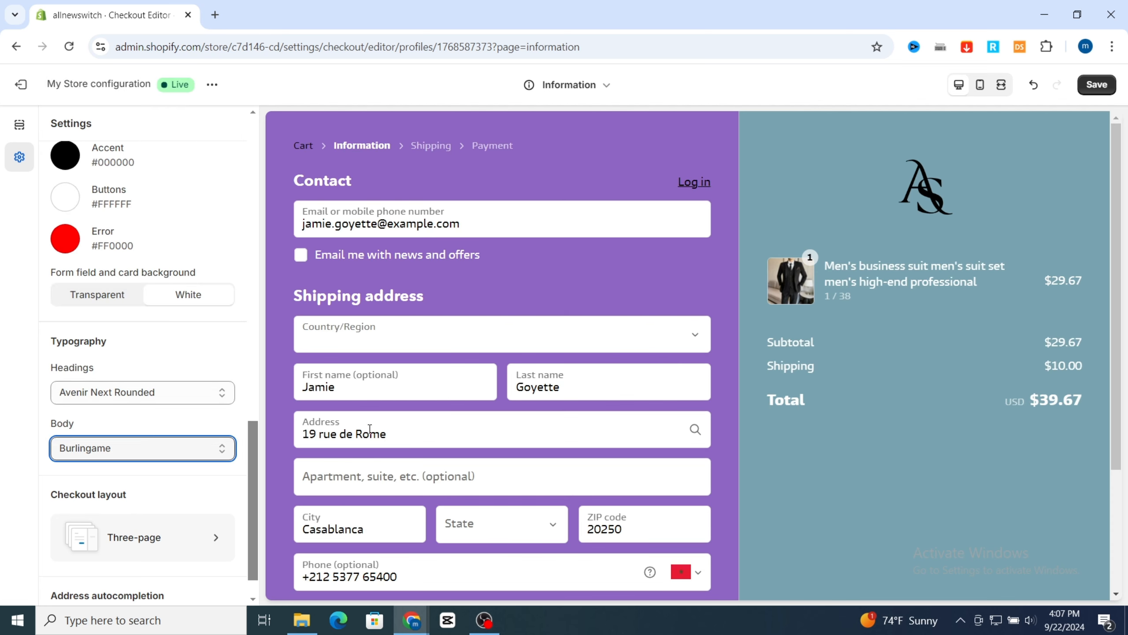
Step: Switch the checkout layout to One-page checkout and look over the delivery section in the preview
scroll(91, 455, "down", 1)
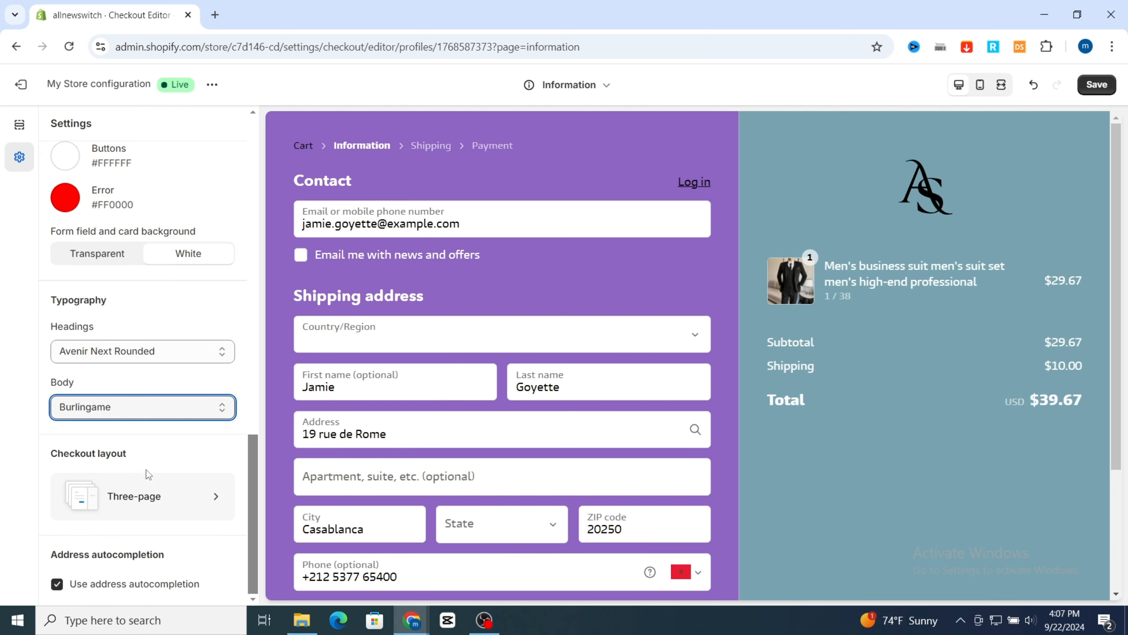
left_click(143, 495)
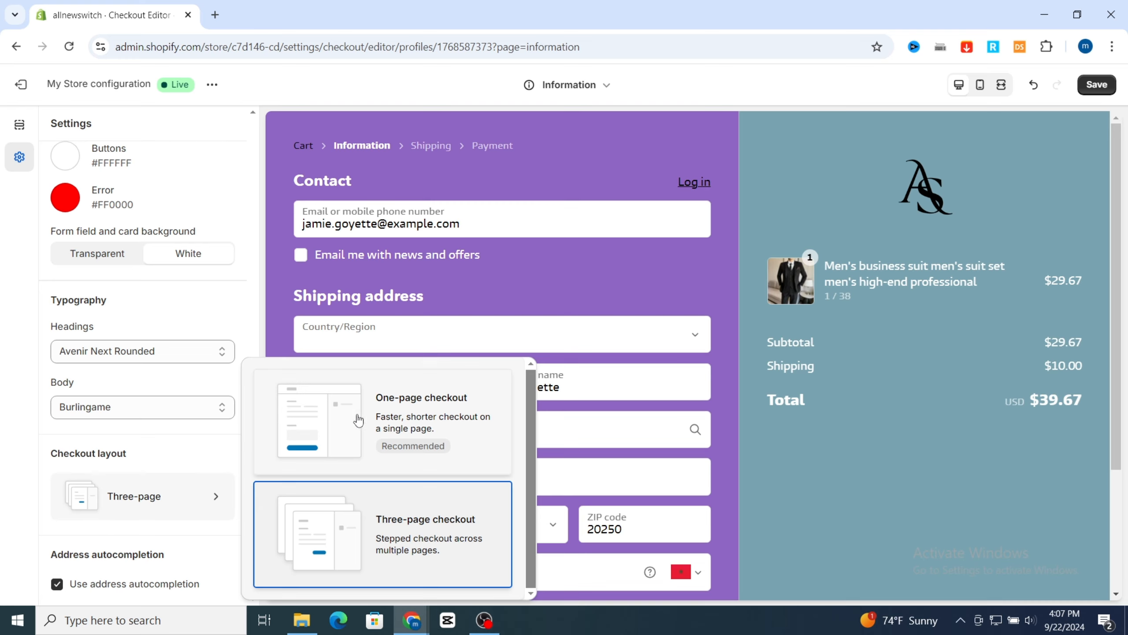
left_click(359, 420)
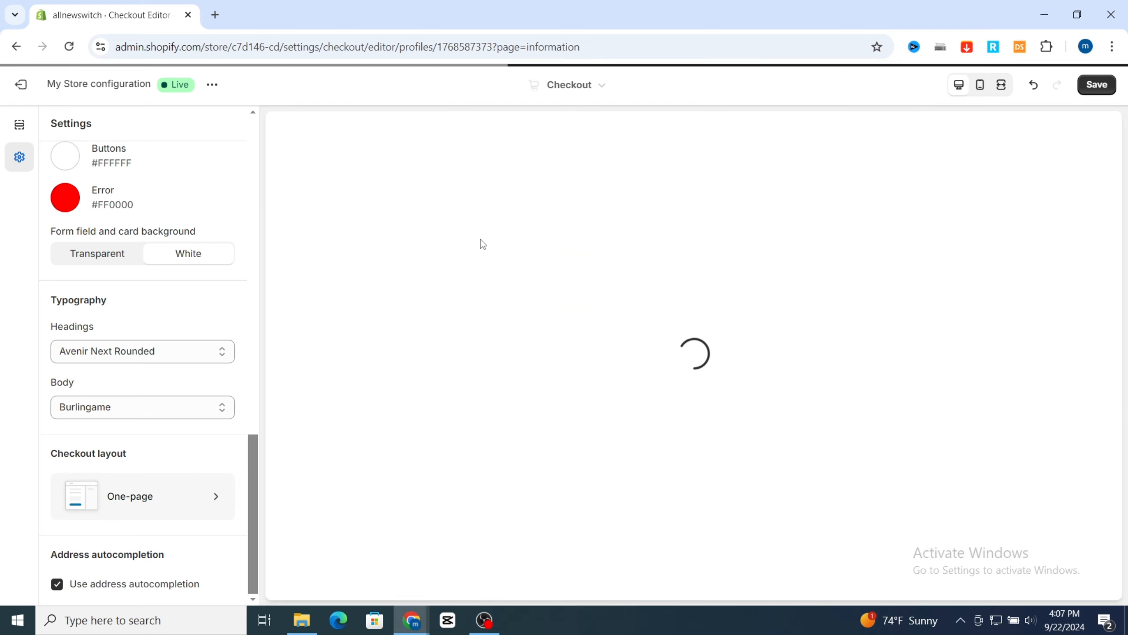
scroll(450, 455, "down", 2)
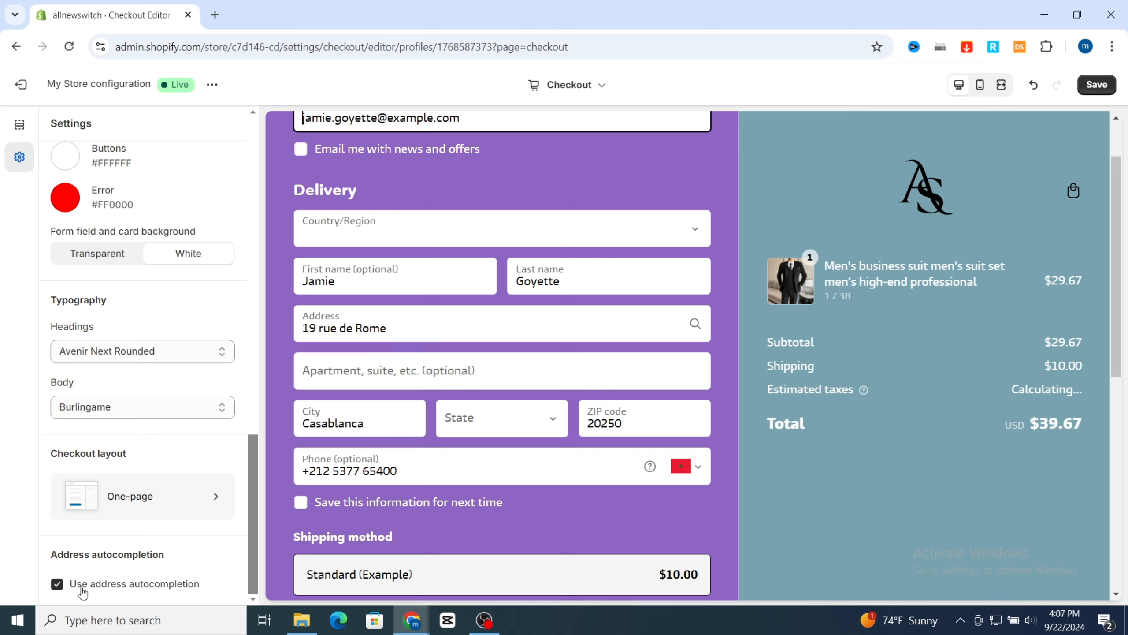
Step: Try disabling address autocompletion and re-enable it
left_click(58, 586)
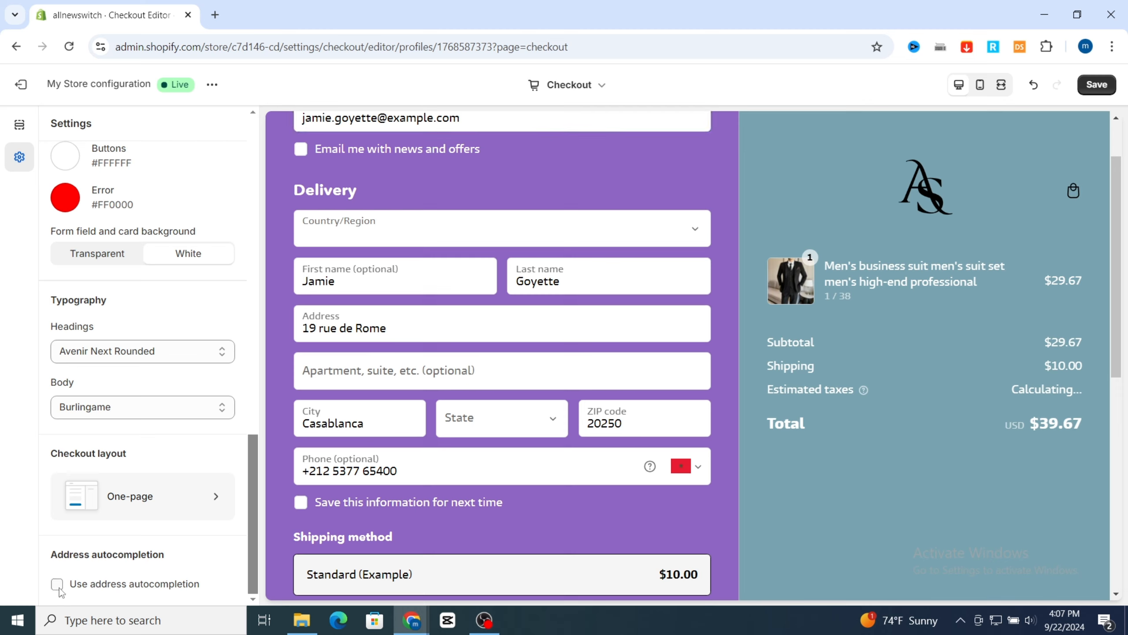
left_click(58, 585)
Step: Save the checkout customization and exit the checkout editor to the checkout settings
scroll(456, 303, "up", 2)
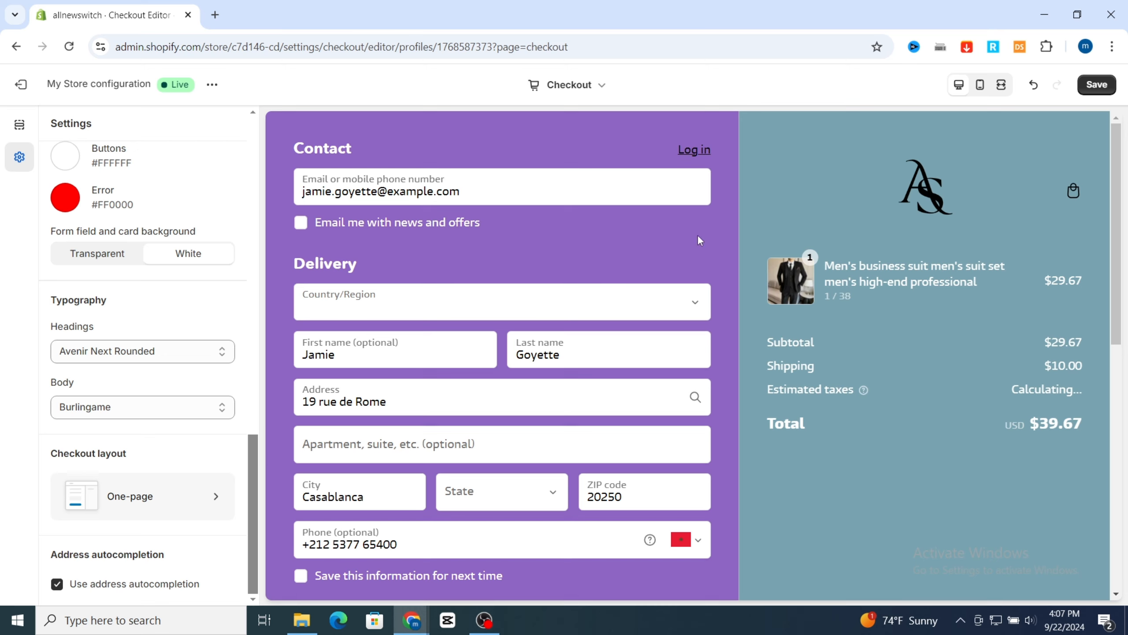
left_click(1089, 85)
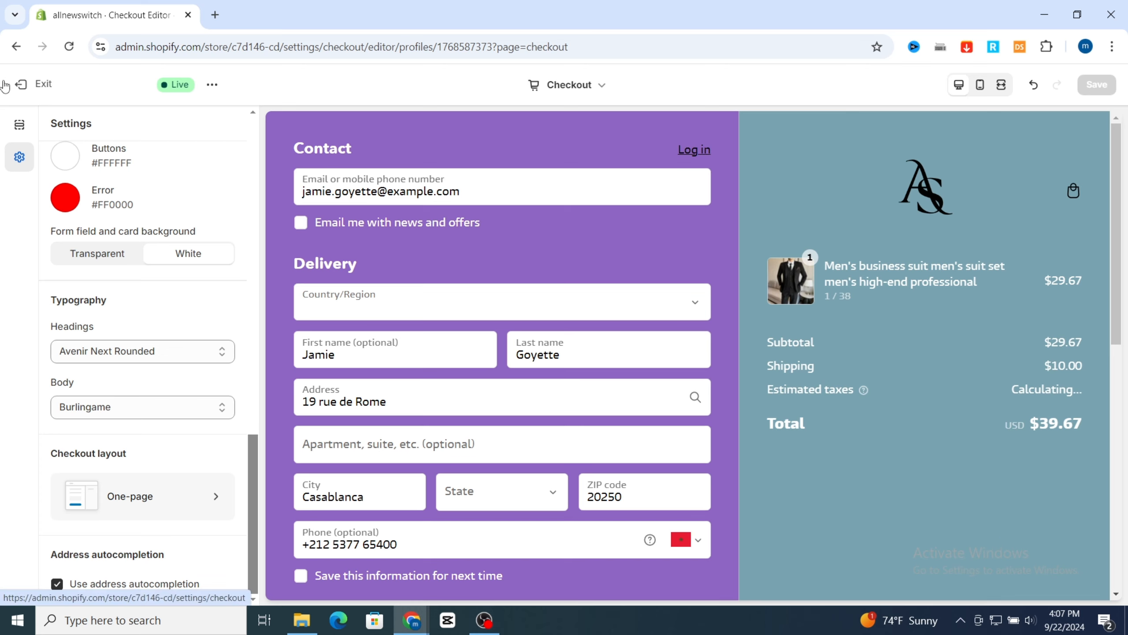
left_click(29, 84)
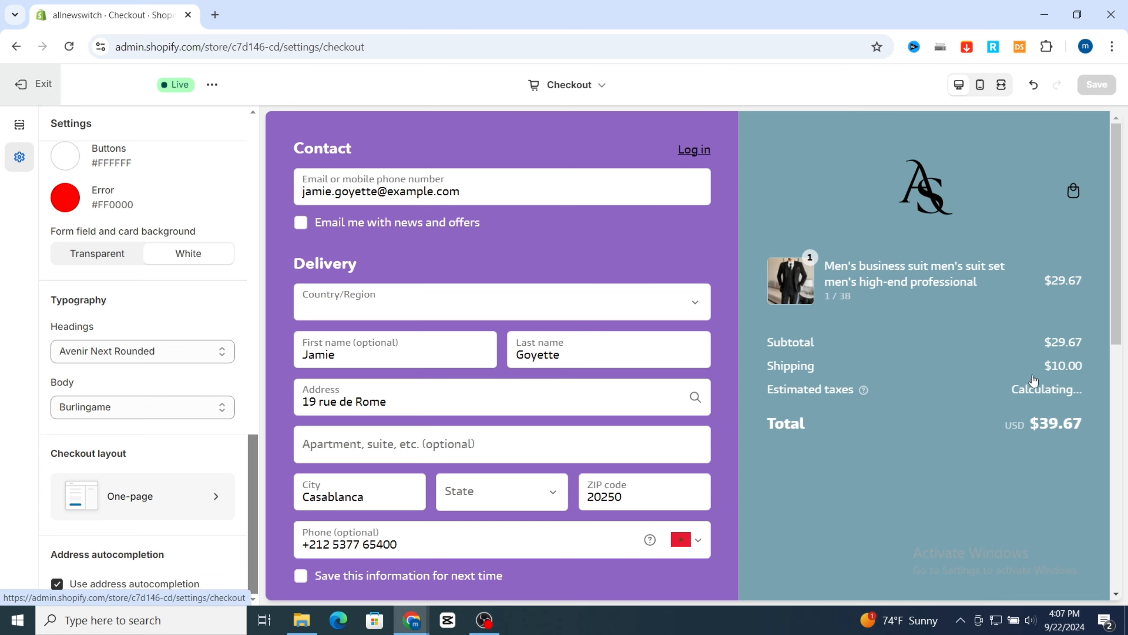